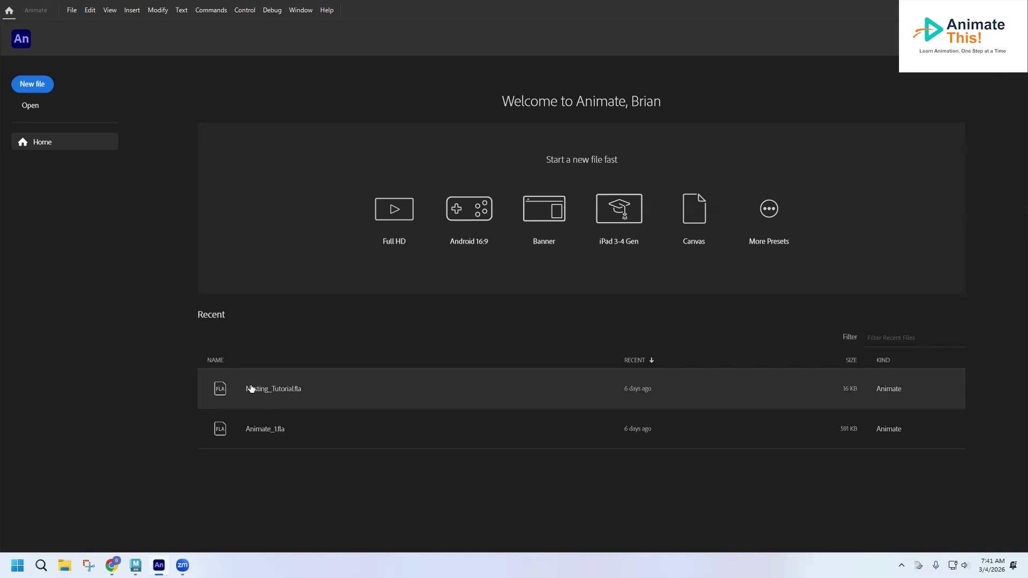
Open the recent file Nesting_Tutorial.fla and show the whole stage at 25% zoom with the bee at frame 15.
click(251, 389)
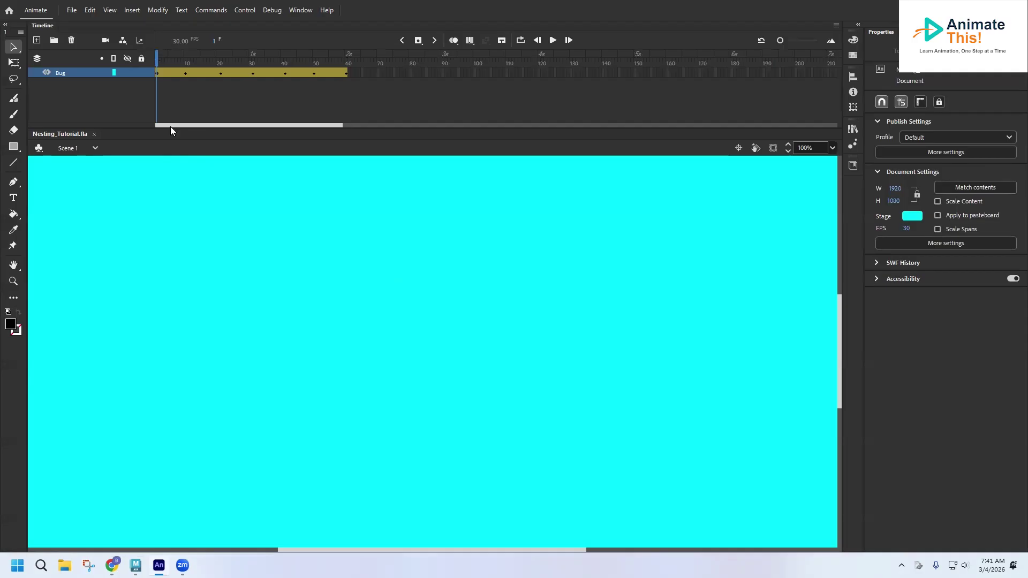
mouse_move(157, 57)
mouse_down()
mouse_move(207, 60)
mouse_move(202, 71)
mouse_up()
scroll(372, 301, down, 6)
scroll(372, 301, up, 8)
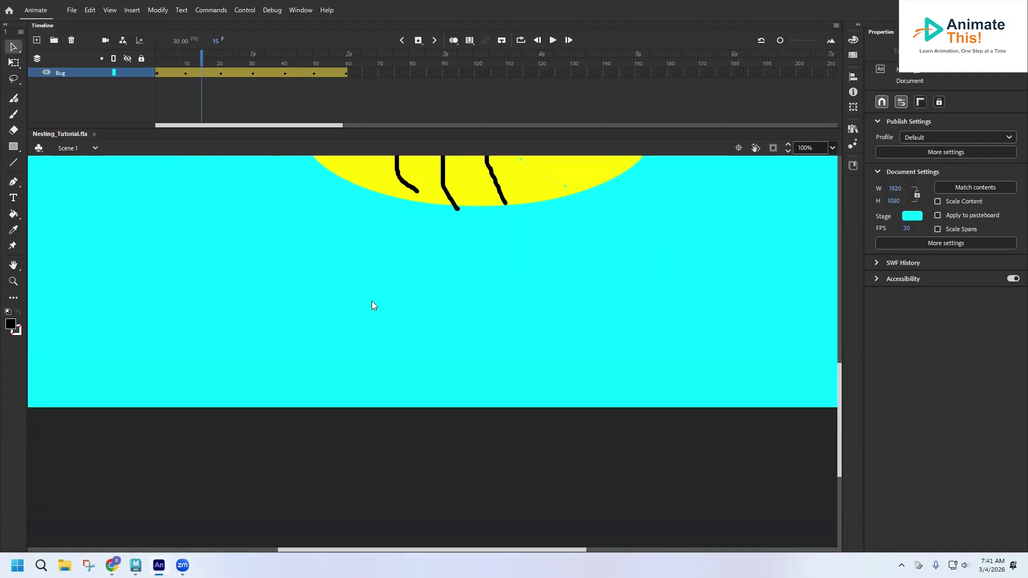
click(12, 286)
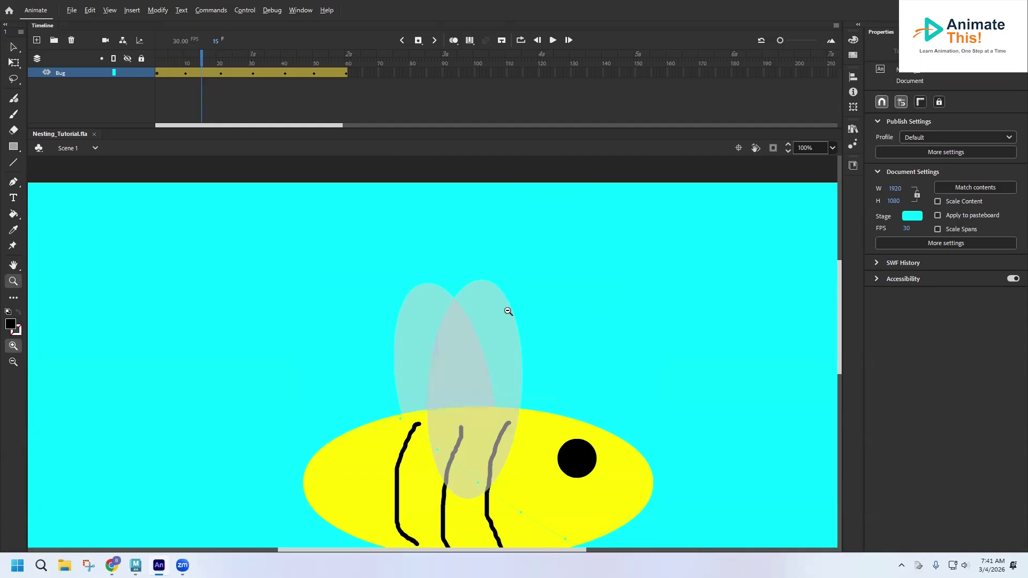
key(alt)
alt+click(500, 379)
alt+click(500, 379)
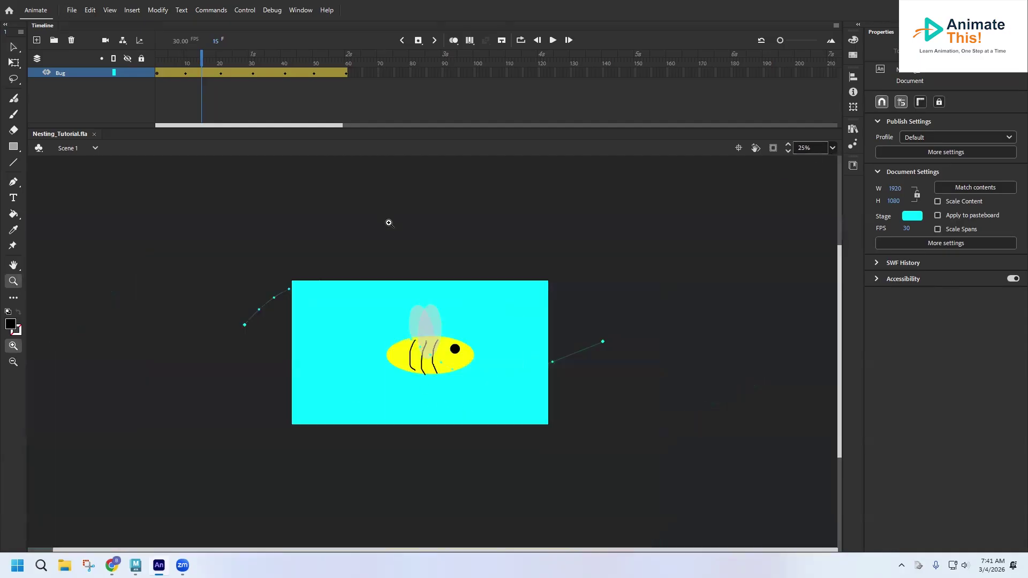
mouse_move(204, 60)
mouse_down()
mouse_move(156, 60)
mouse_move(217, 60)
mouse_move(202, 67)
mouse_up()
Inspect the wing animation and layers inside the Bug symbol, and return to Scene 1.
click(13, 48)
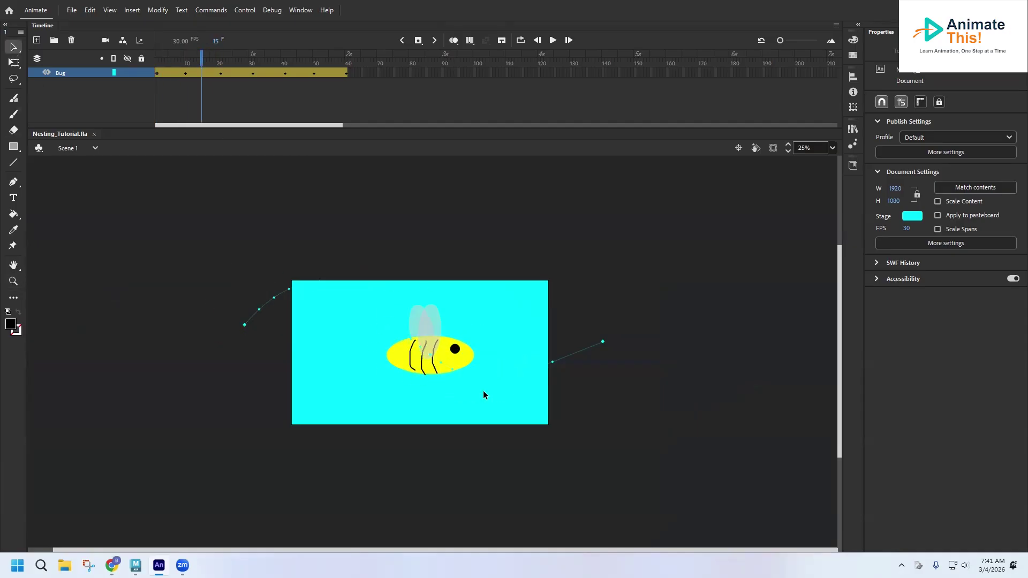
click(427, 366)
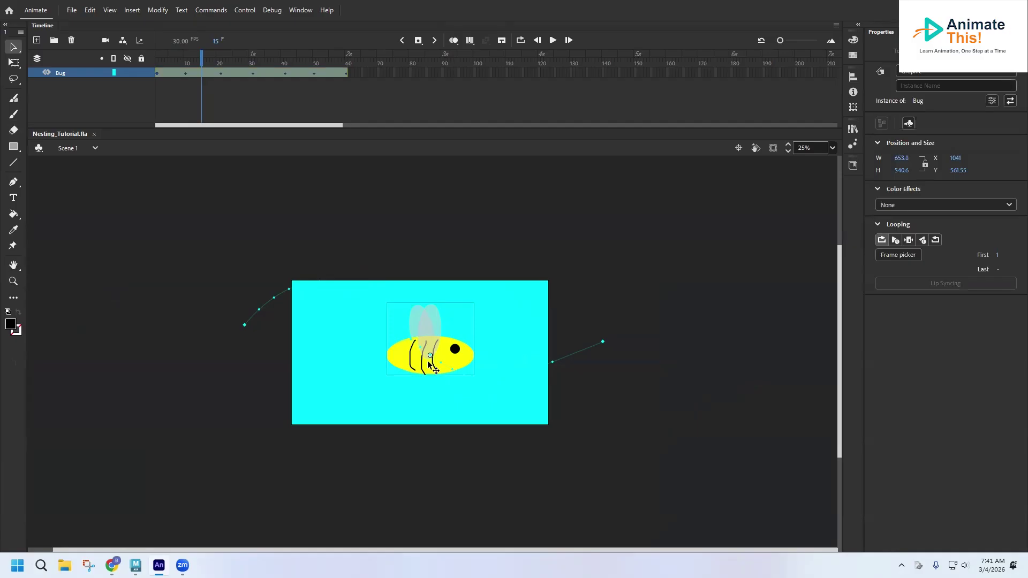
double_click(427, 362)
drag(167, 58, 158, 58)
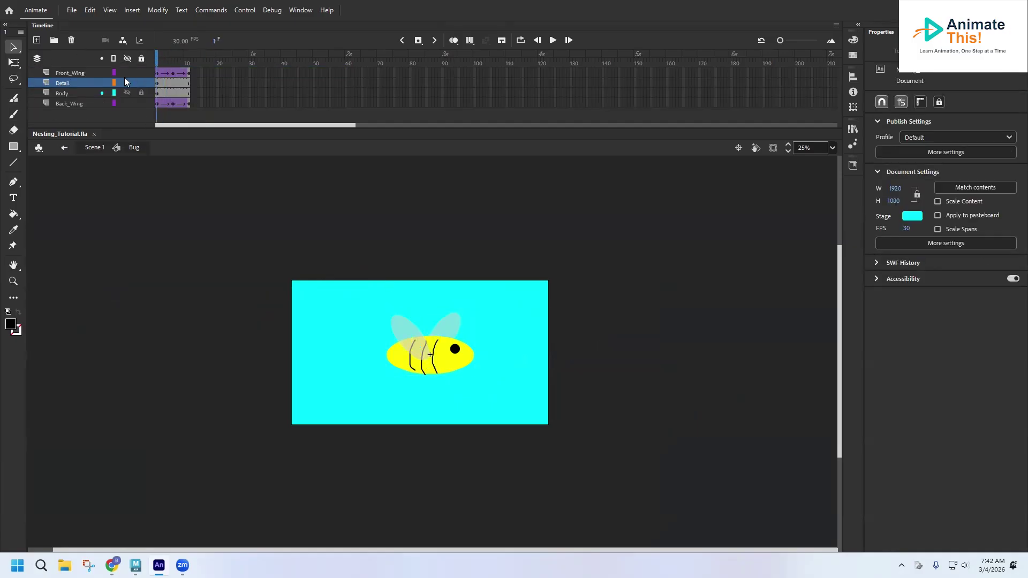
drag(159, 57, 112, 80)
click(95, 147)
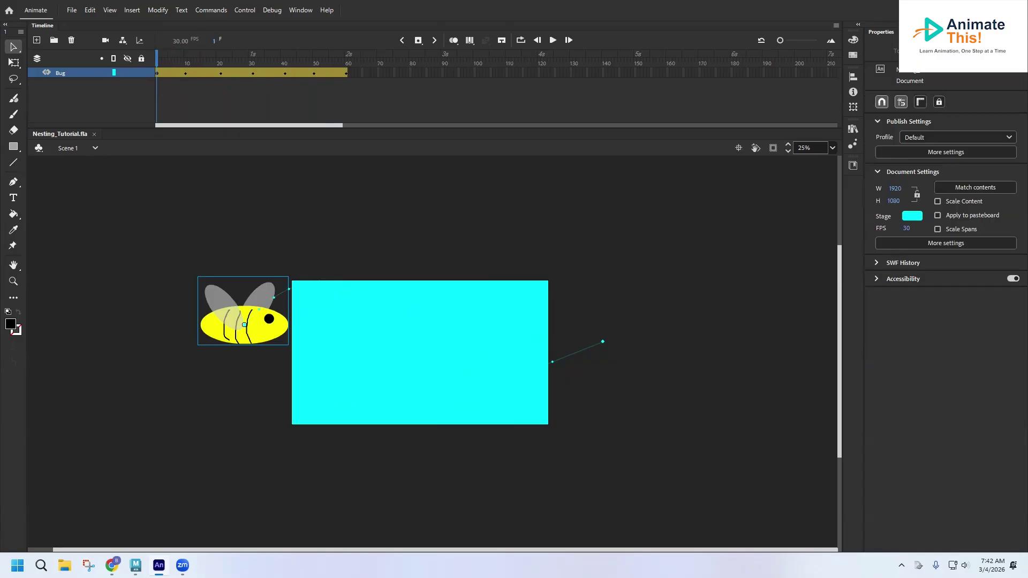
Scrub the main timeline forward to frame 11 and back to frame 4 to review the bee's flight.
key(alt+Tab)
drag(156, 54, 190, 56)
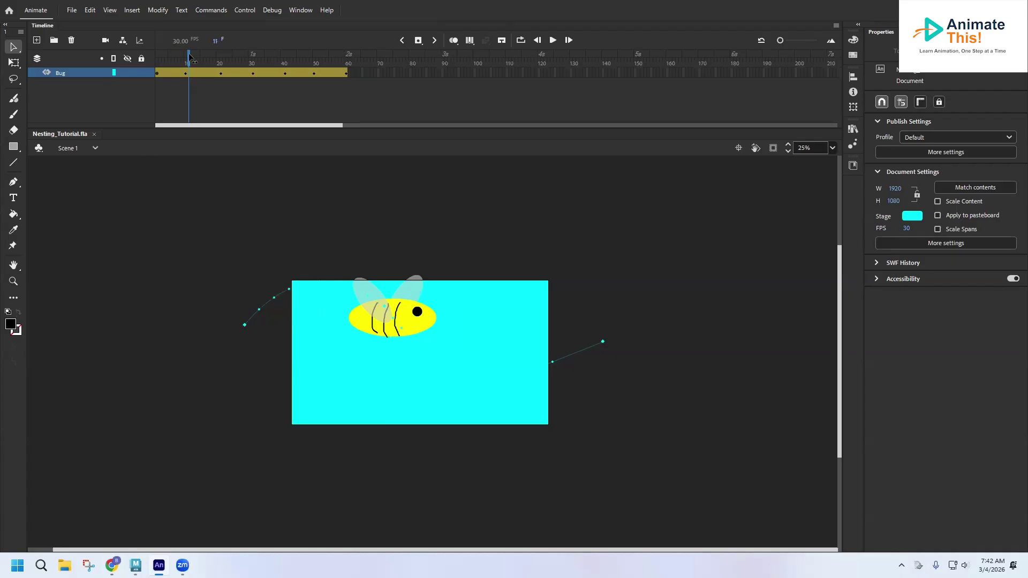
drag(190, 57, 166, 57)
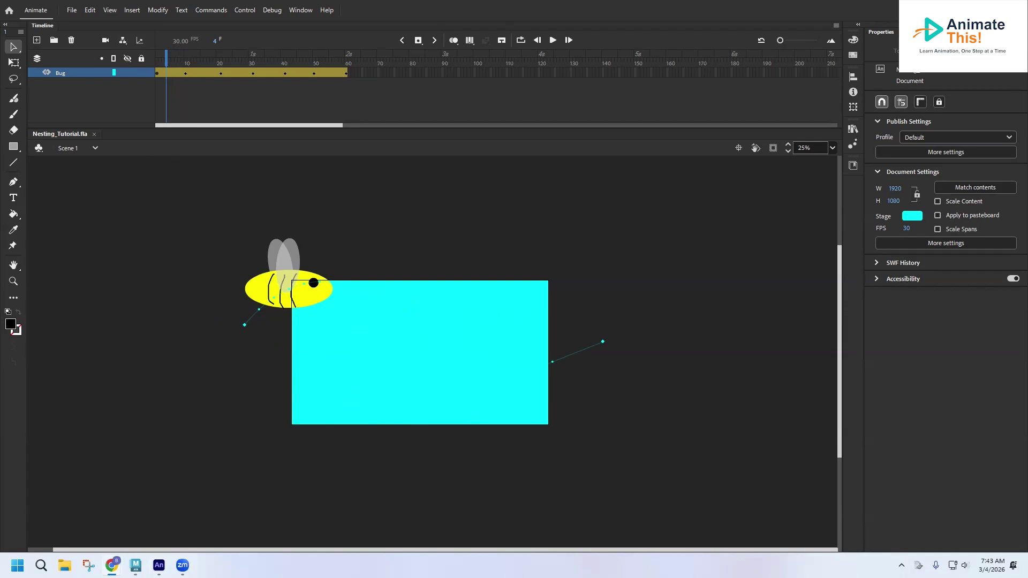
Switch to Chrome, watch the Roku City Screensaver video in full screen as a layered-scene reference, and return to Animate.
drag(521, 0, 521, 5)
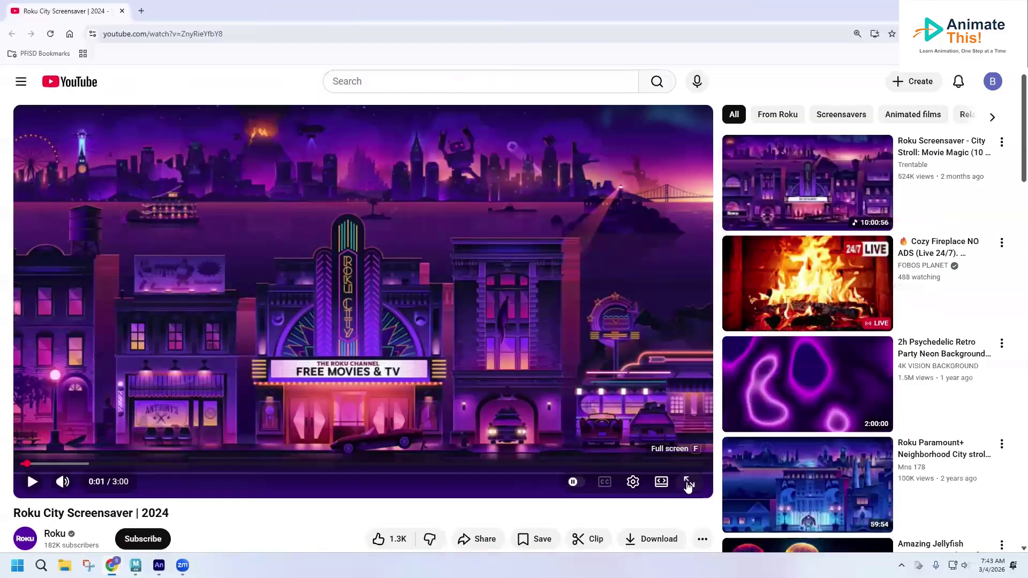
click(689, 483)
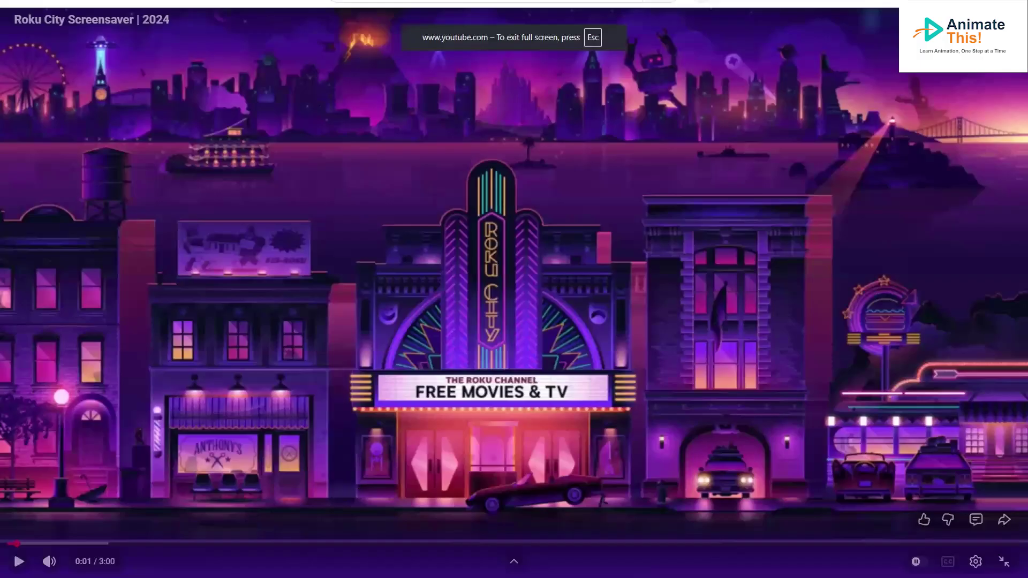
click(498, 422)
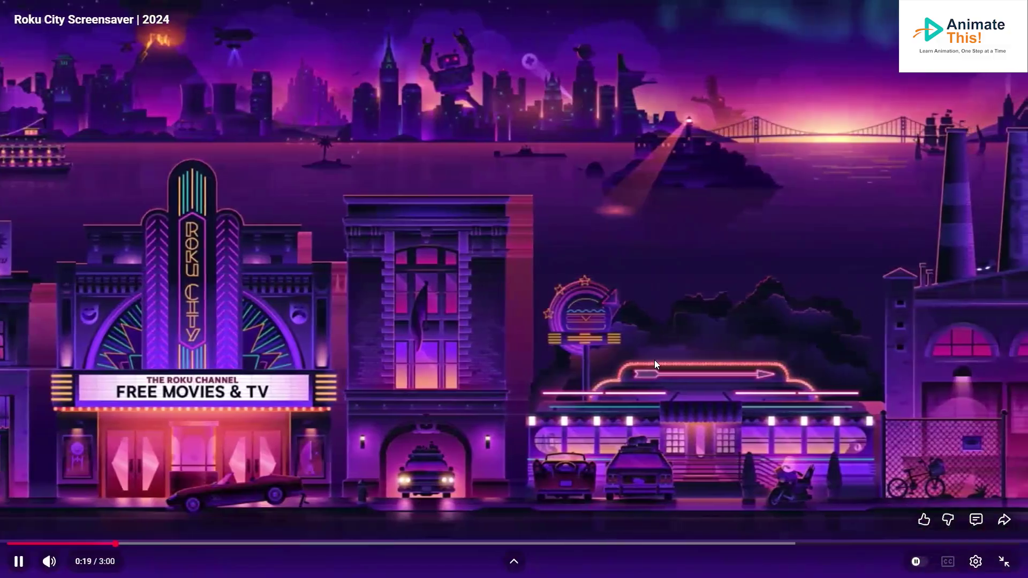
right_click(629, 301)
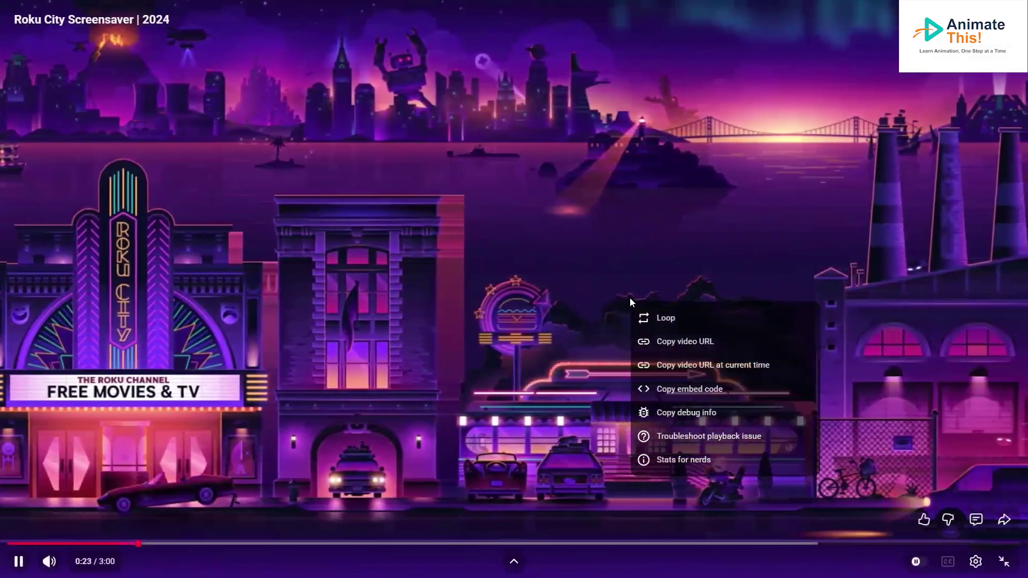
key(Escape)
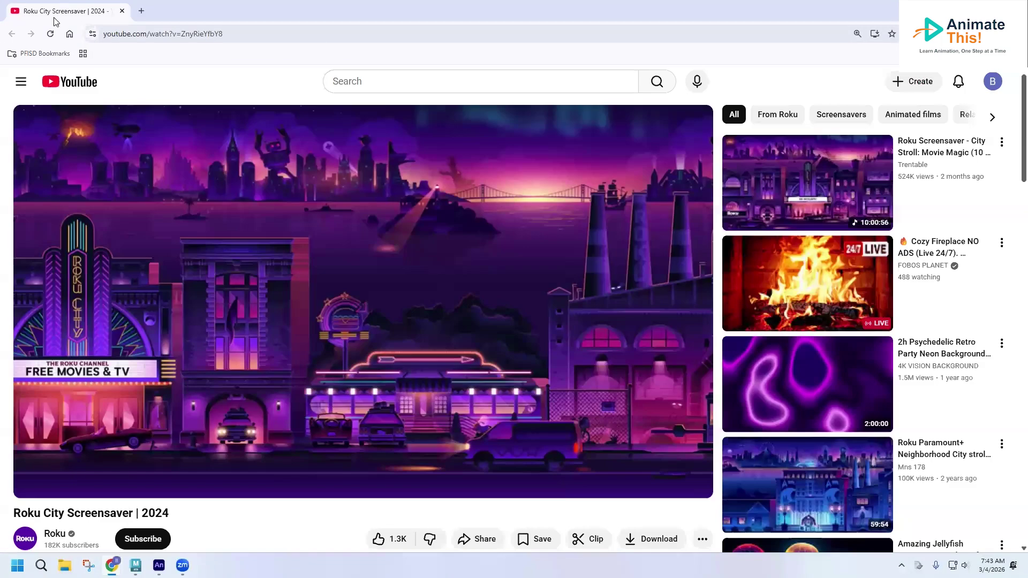
click(966, 9)
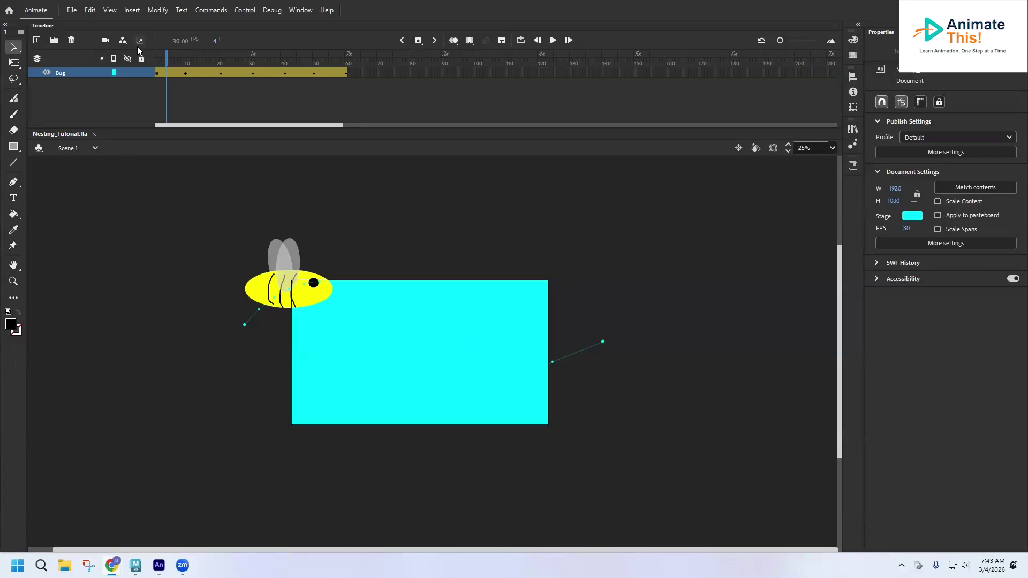
Return to frame 1 and reset the Classic workspace to its original layout.
click(157, 57)
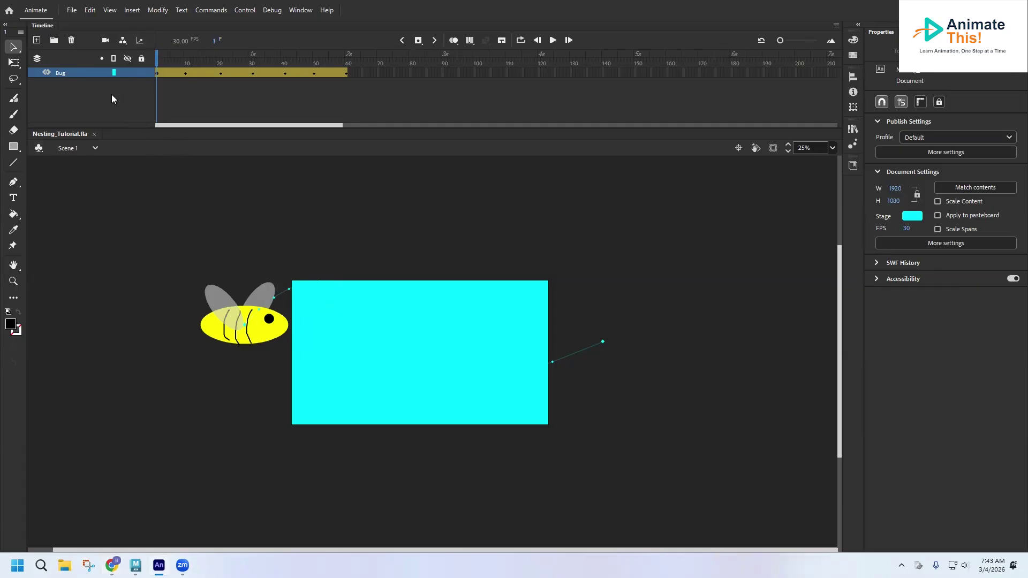
key(alt+Tab)
click(290, 11)
mouse_move(388, 403)
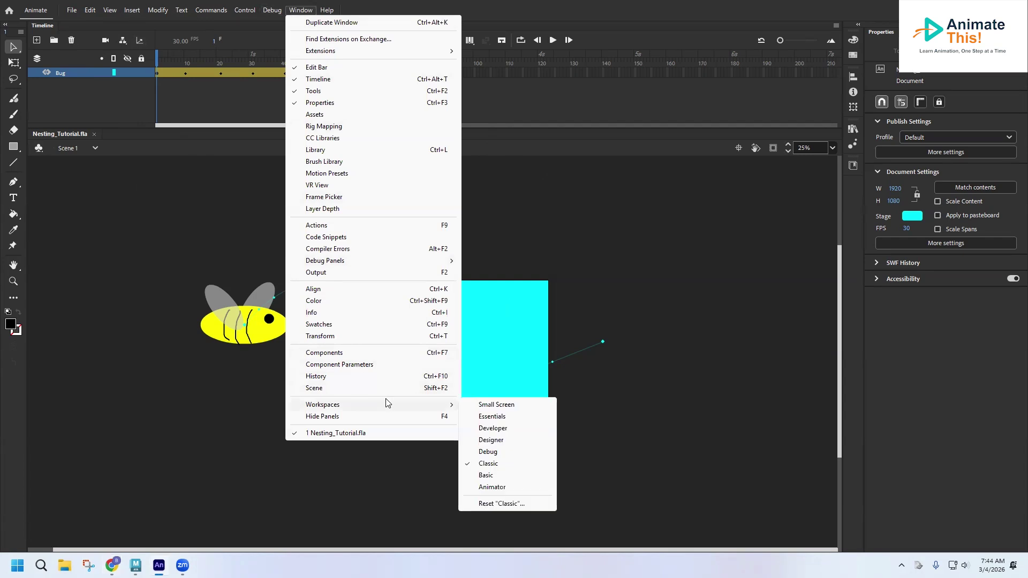
click(494, 504)
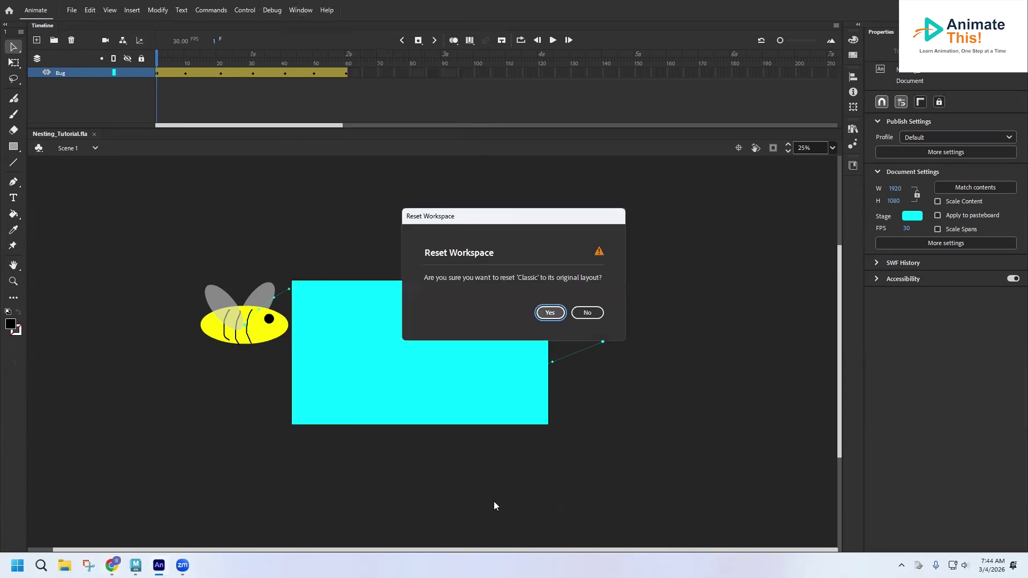
click(548, 313)
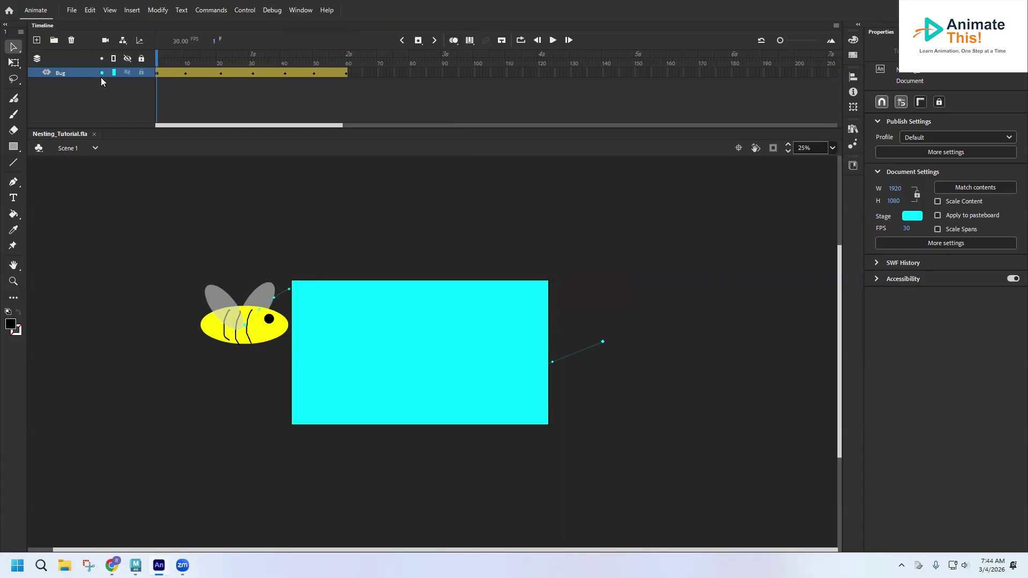
Add a new layer above the Bug layer and name it Foreground.
click(38, 40)
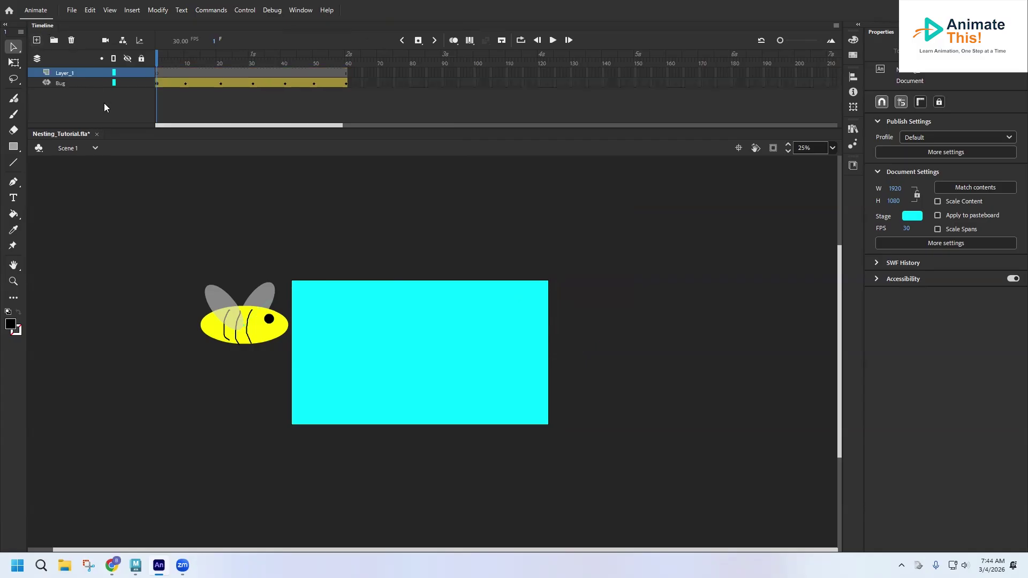
double_click(68, 74)
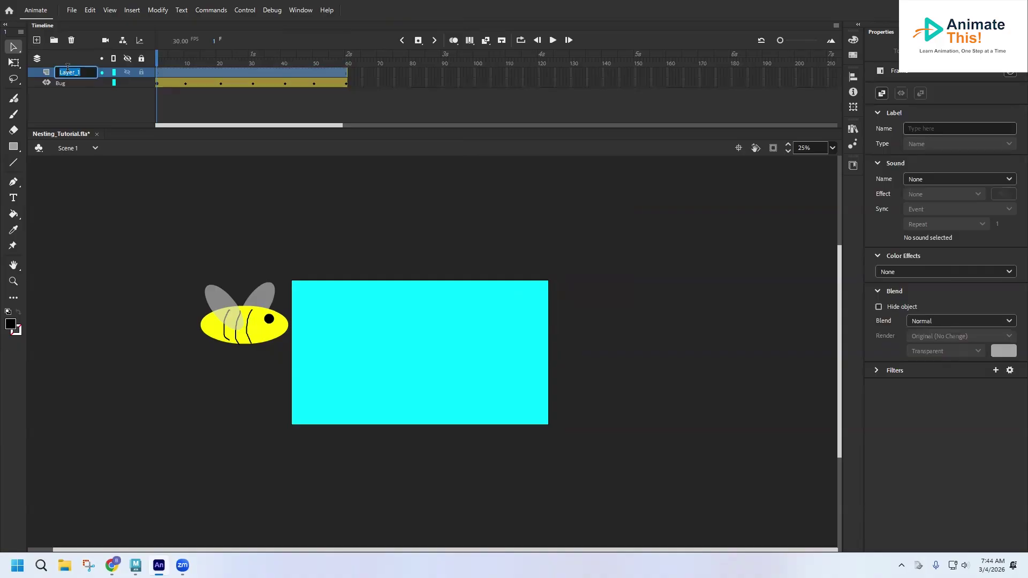
text(Foreground)
click(68, 91)
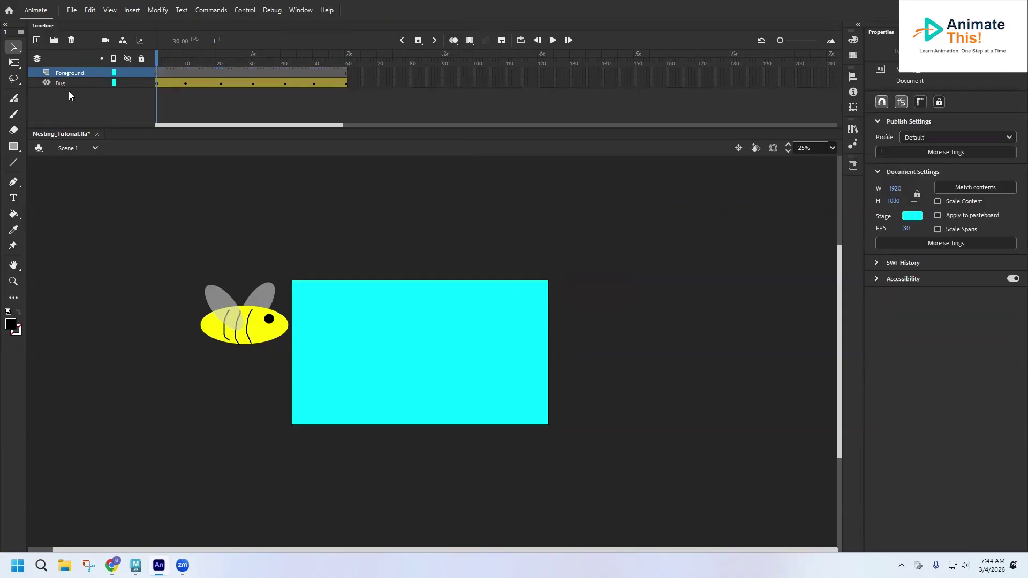
On the Foreground layer's first frame, draw a brown fence section of one post and two rails, about 600 × 436 px, at the stage's lower-left corner.
click(158, 73)
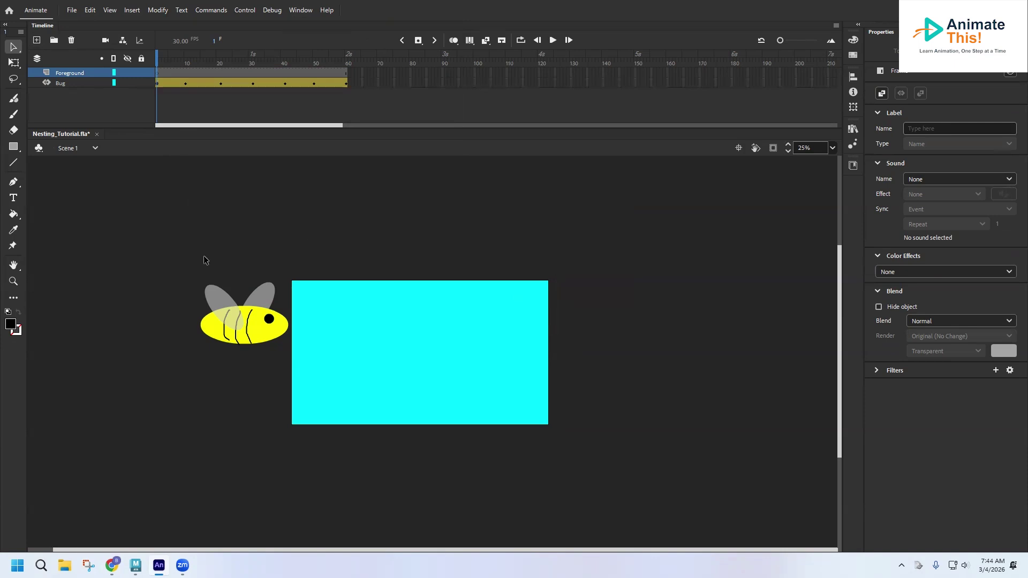
click(13, 147)
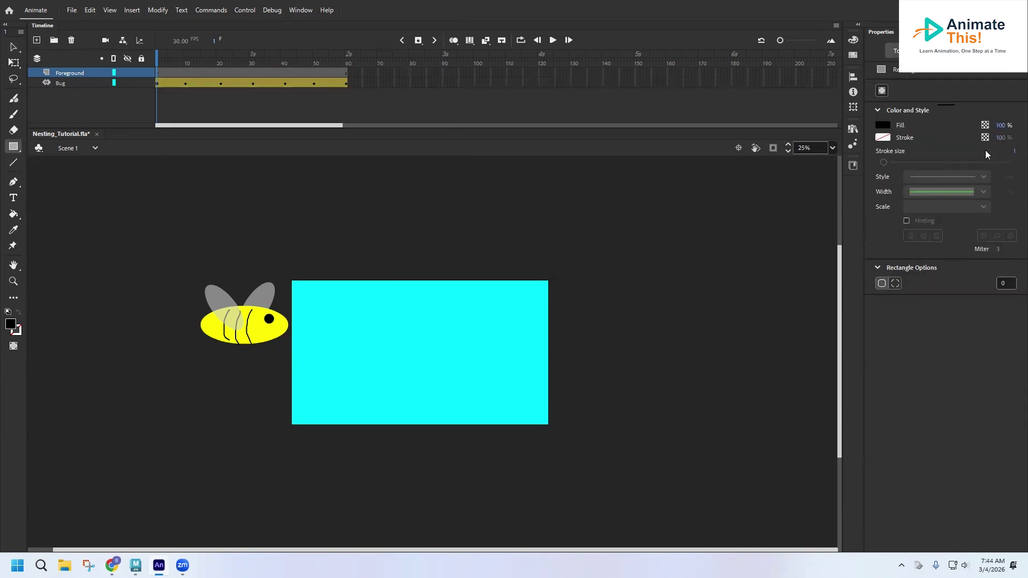
click(884, 126)
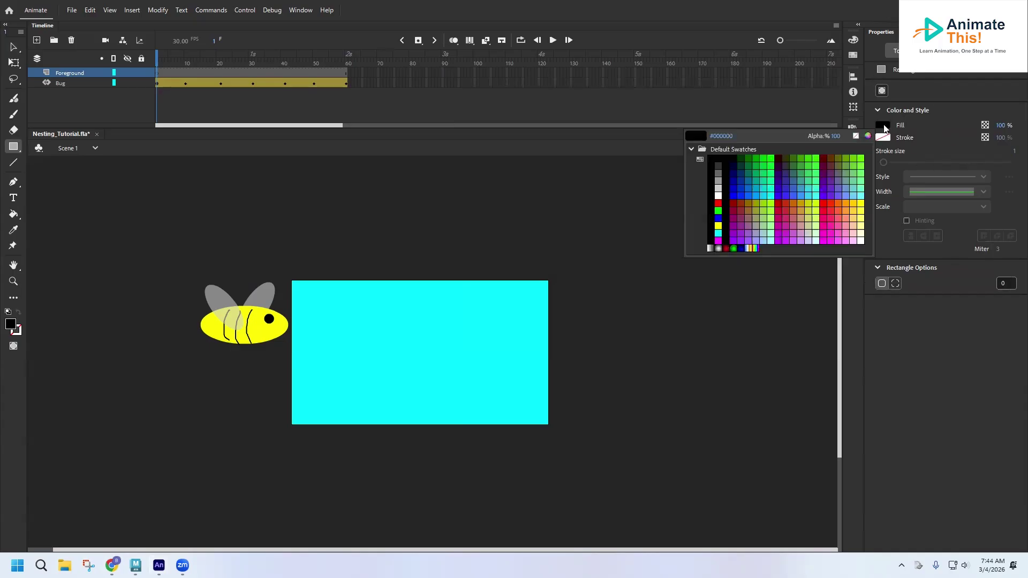
click(749, 209)
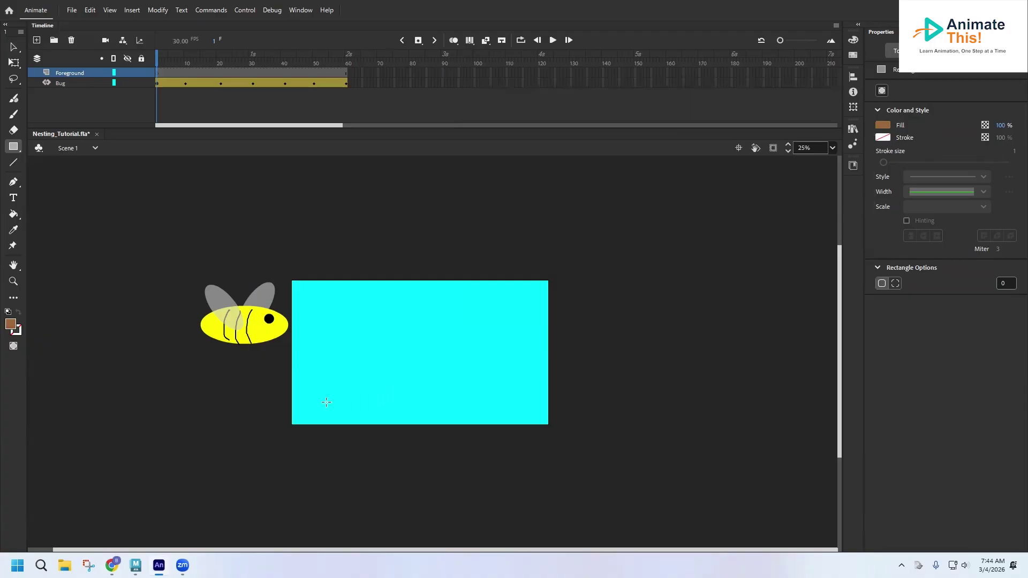
mouse_move(288, 376)
mouse_down()
mouse_move(302, 407)
mouse_move(299, 434)
mouse_up()
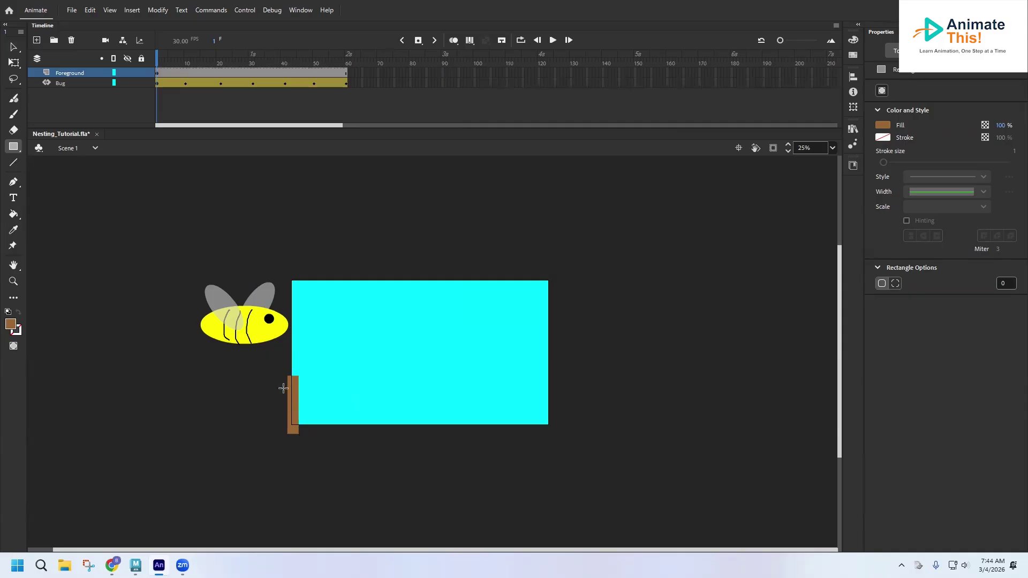
drag(291, 386, 368, 397)
drag(291, 412, 365, 424)
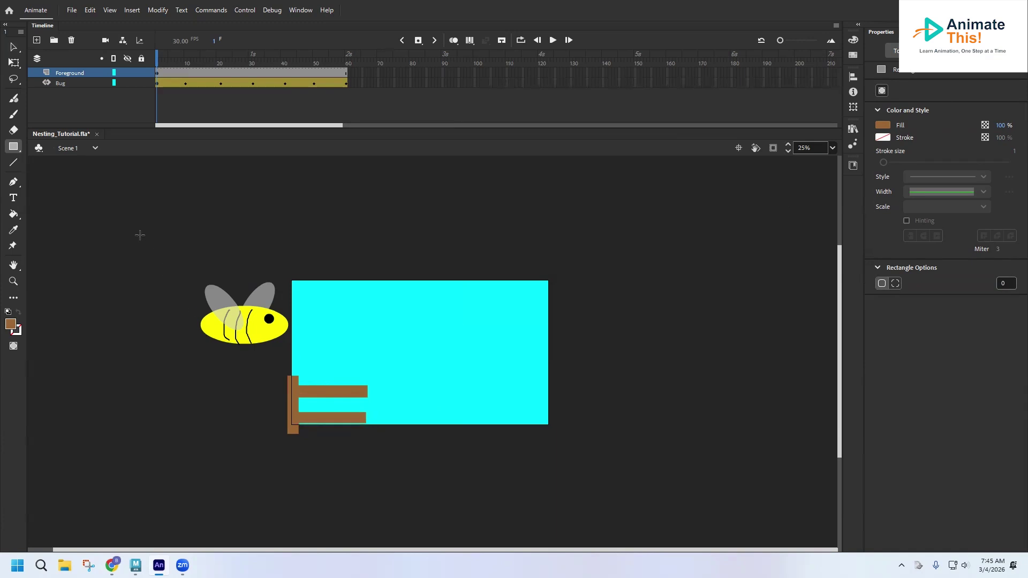
Duplicate the fence section and join the copy to the right end of the original rails.
click(14, 46)
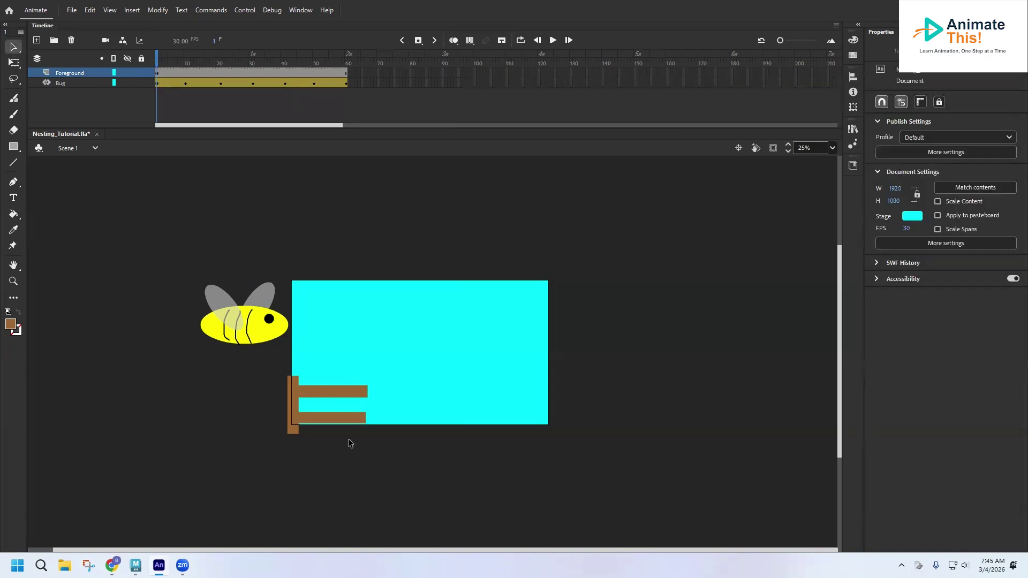
click(292, 402)
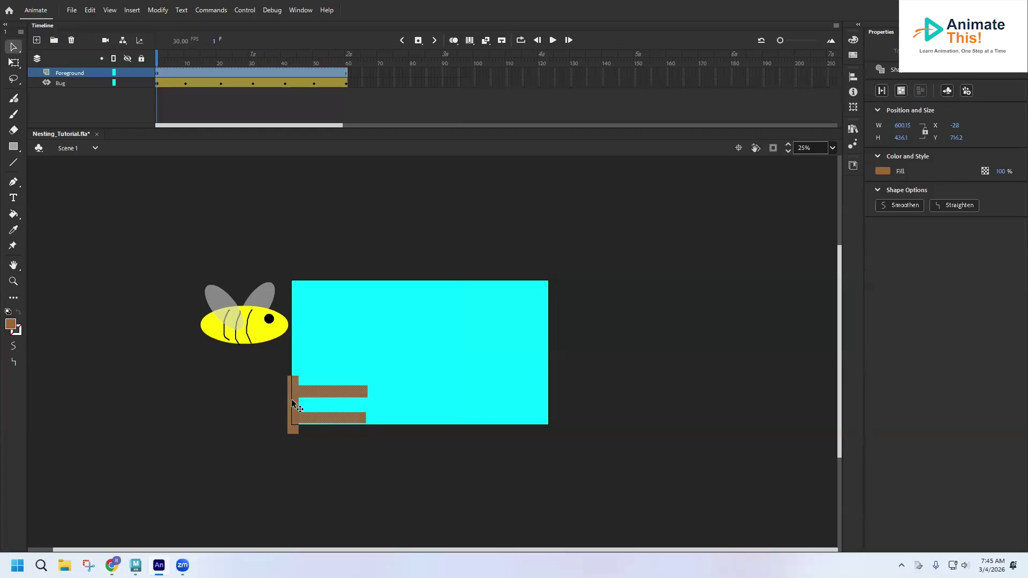
key(ctrl+v)
drag(401, 360, 371, 409)
Select the two-post fence and add two copies end to end on its right, at about X 1122 and X 2295.
click(333, 394)
shift+click(373, 392)
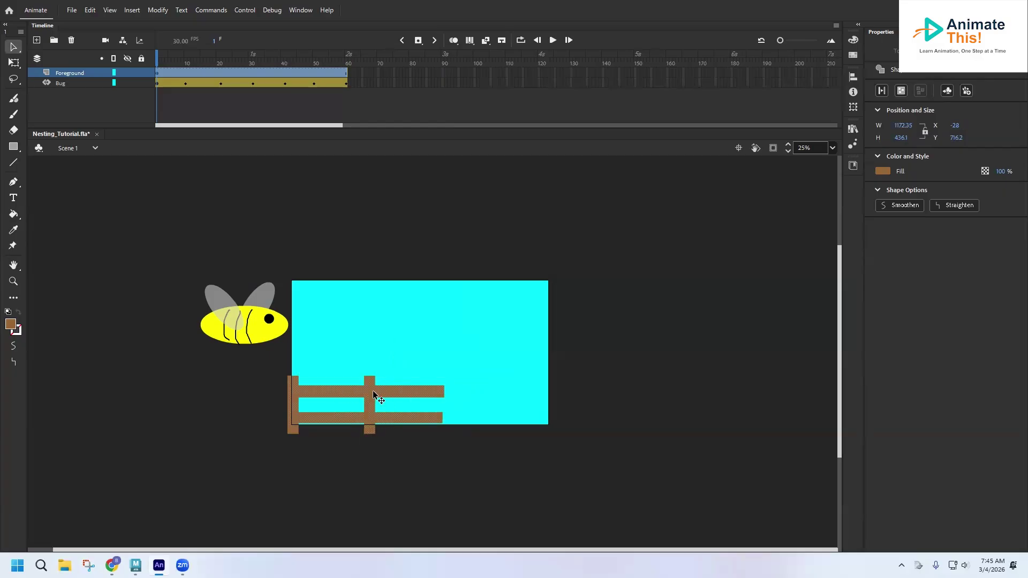
drag(372, 390, 475, 397)
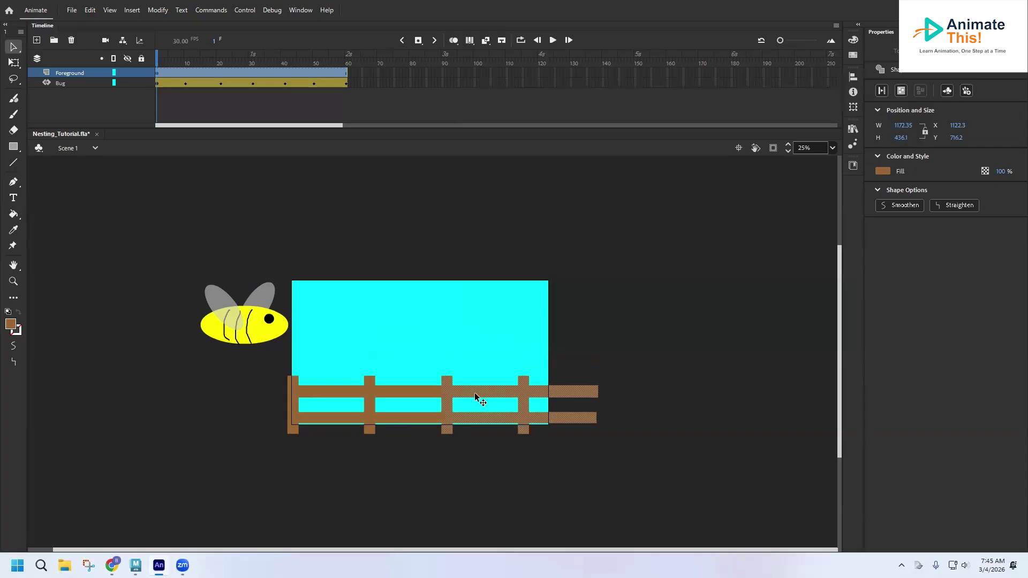
key(ctrl+z)
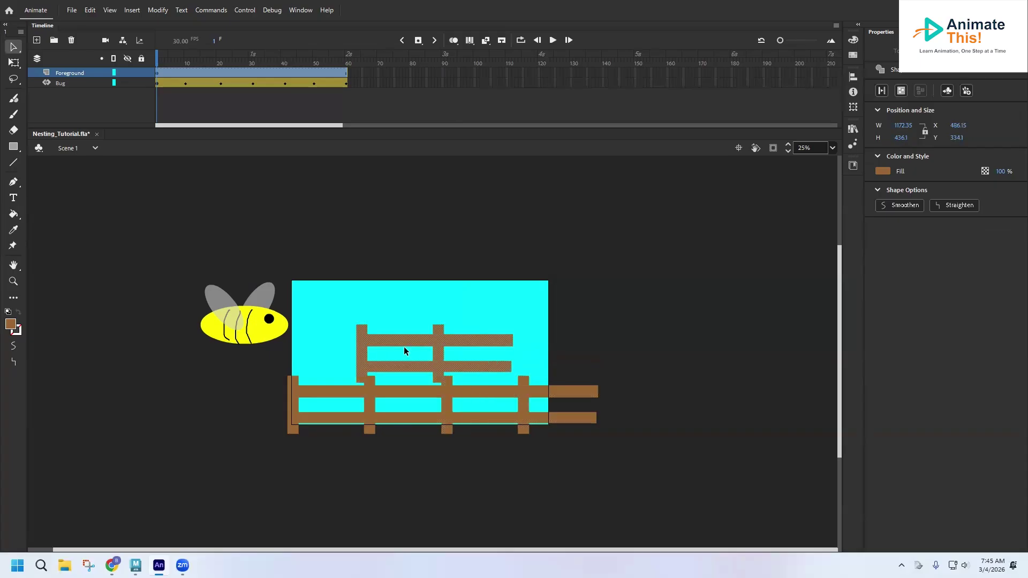
drag(396, 336, 641, 389)
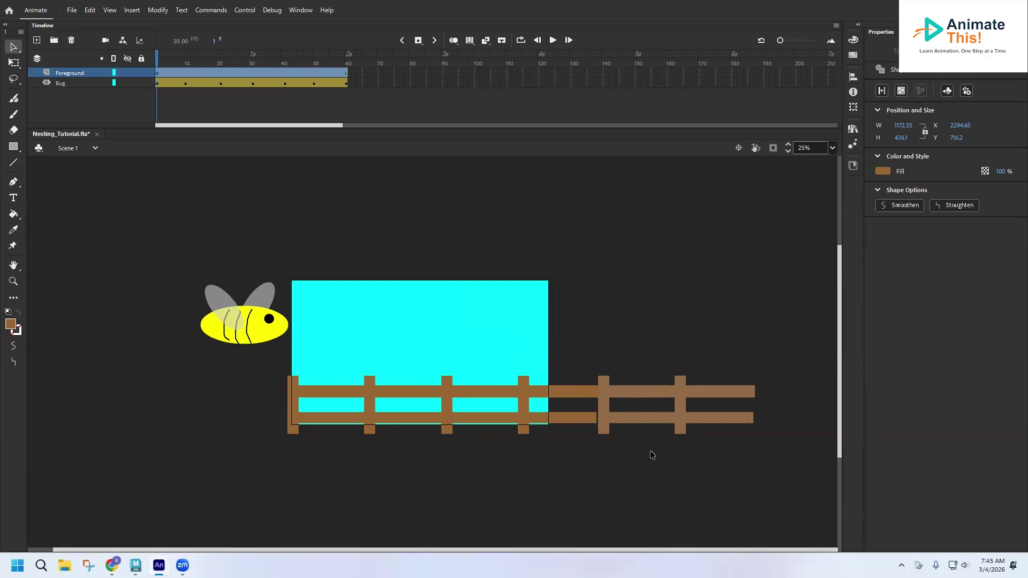
Select the entire fence and join a full copy to its right end, at about X 3437.
drag(711, 447, 298, 379)
drag(742, 451, 257, 365)
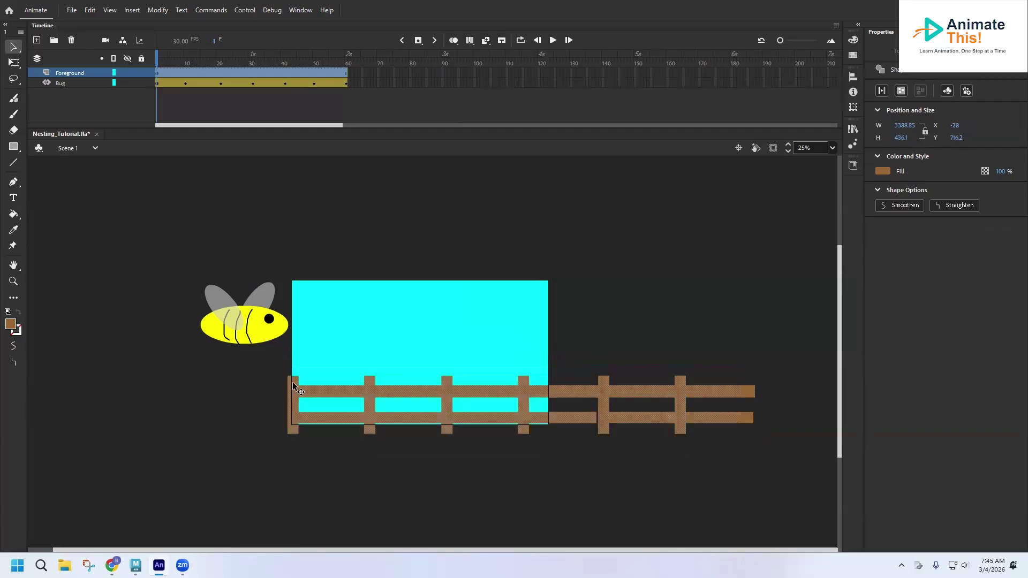
drag(785, 450, 227, 358)
key(ctrl+v)
drag(446, 347, 822, 395)
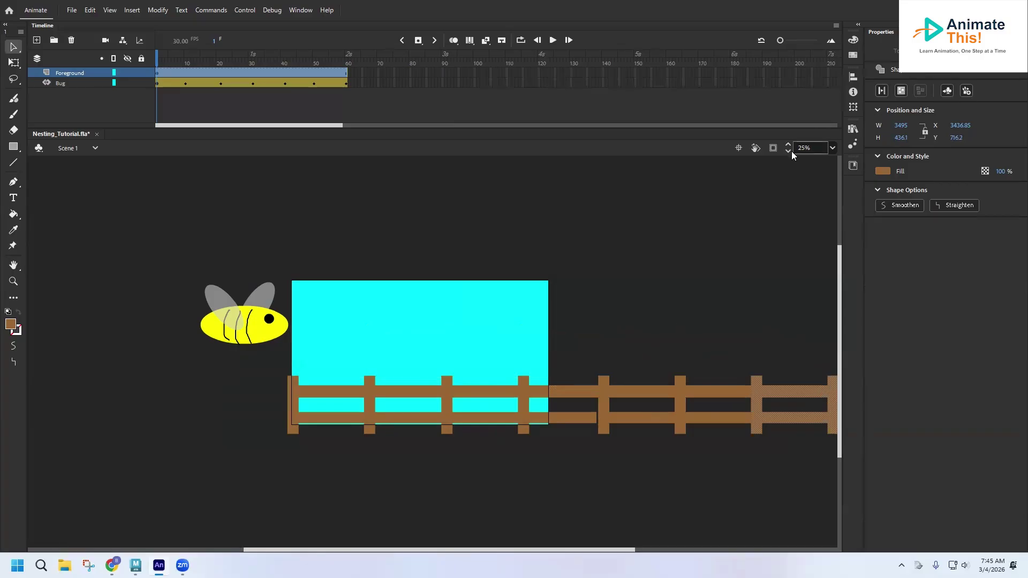
Select all the fence sections and convert them to a Graphic symbol named Fence with centre registration.
click(832, 149)
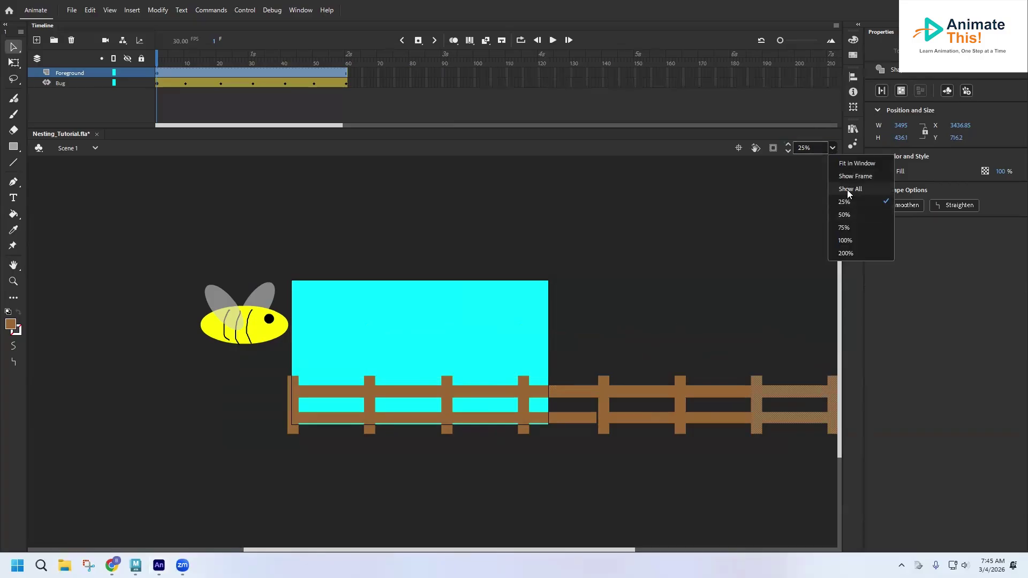
click(847, 190)
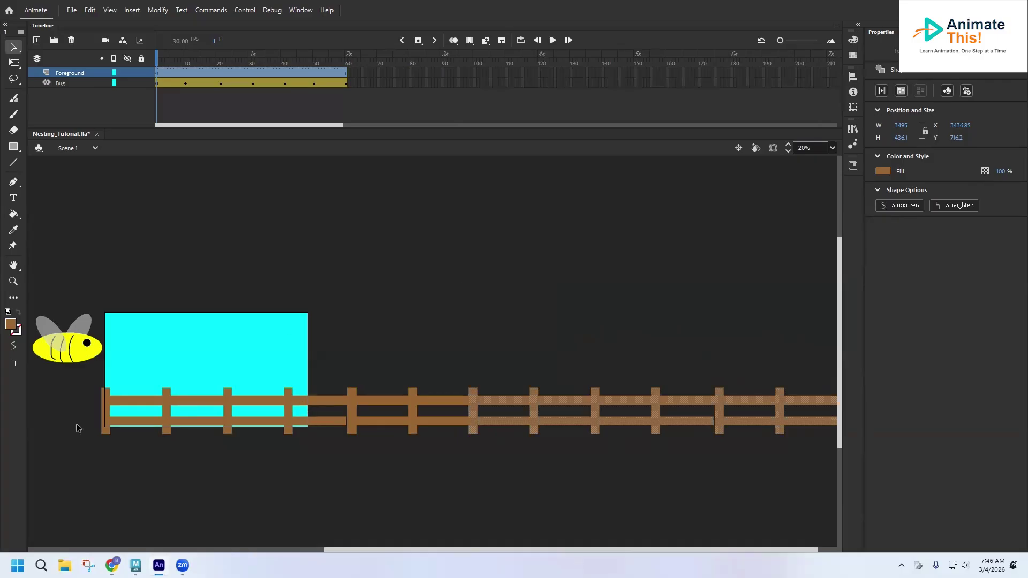
drag(78, 384, 930, 466)
right_click(392, 400)
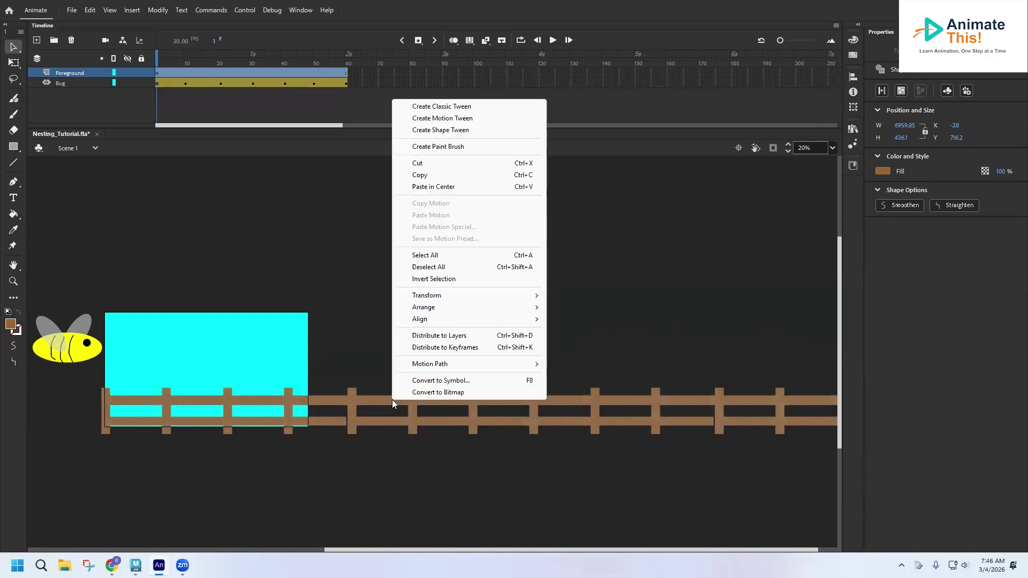
click(432, 381)
text(Fence)
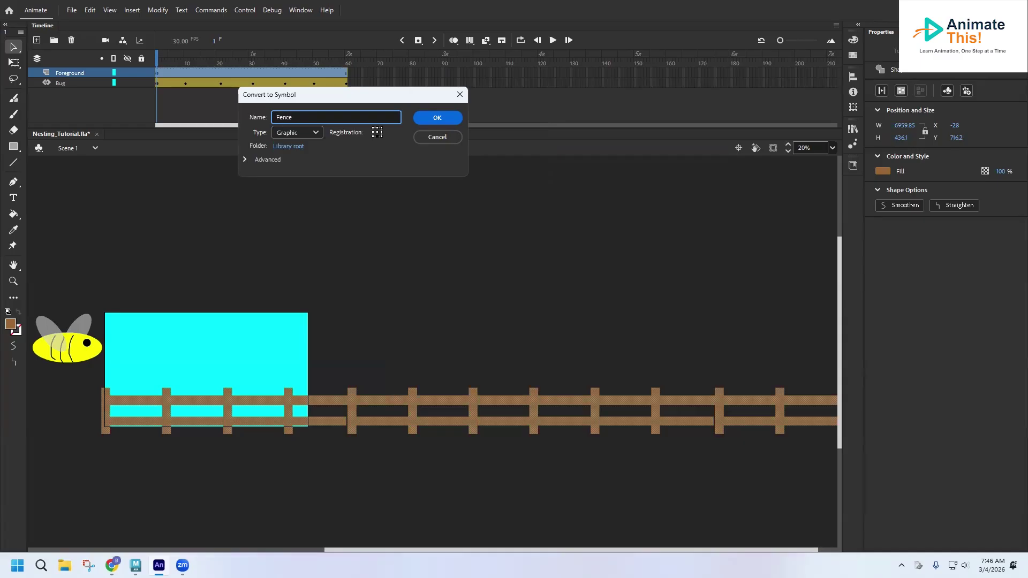
click(378, 131)
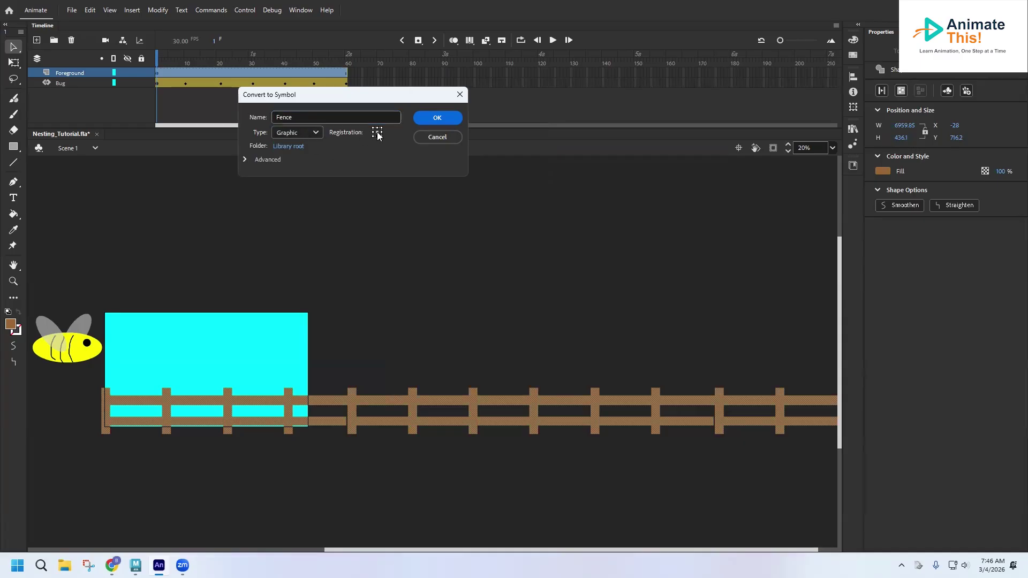
click(437, 118)
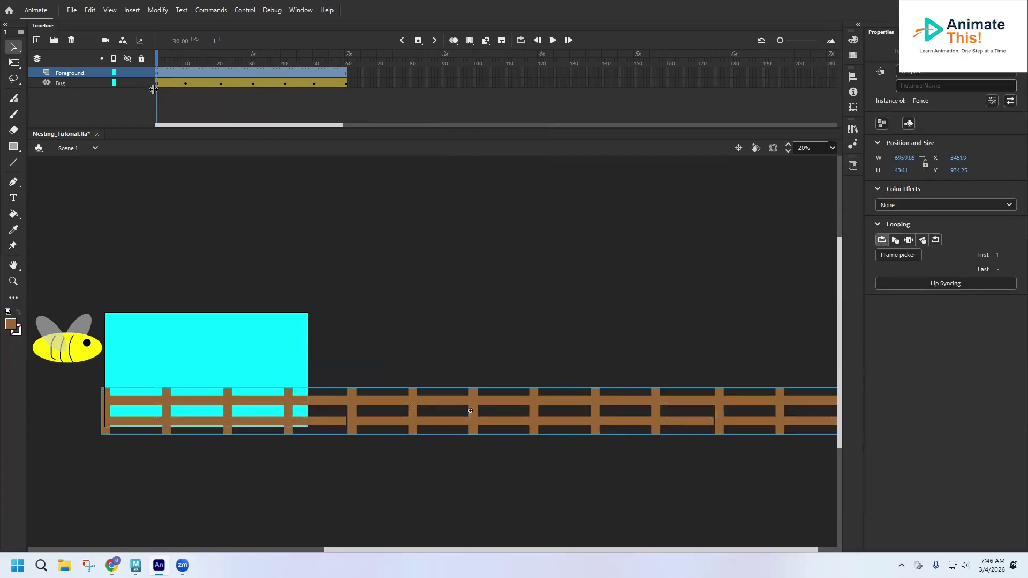
Add a layer named MiddleGround at the bottom of the layer stack and move Foreground directly below Bug.
click(36, 40)
drag(60, 70, 63, 111)
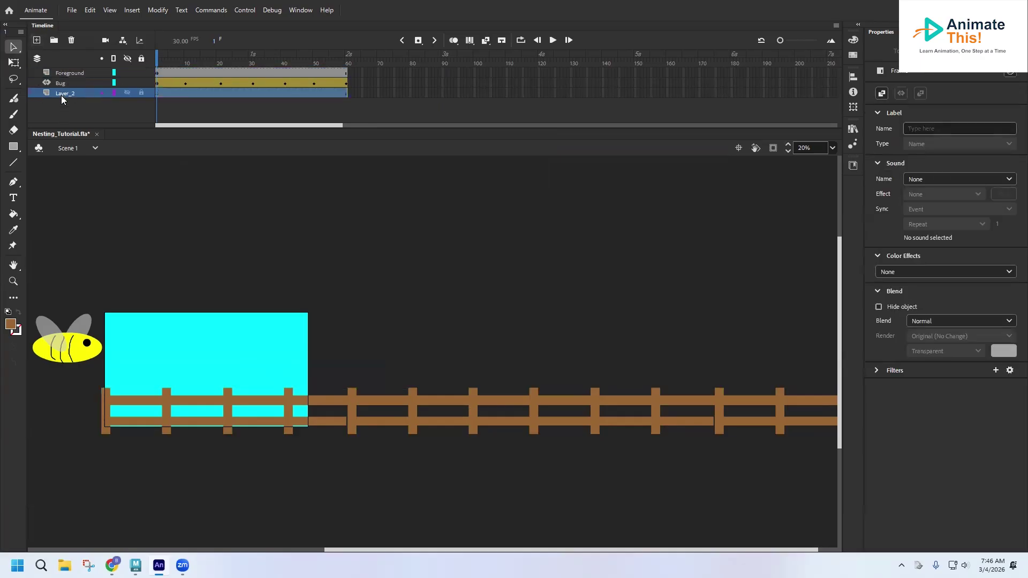
double_click(61, 94)
text(M)
text(iddleGround)
click(85, 113)
click(69, 72)
drag(73, 73, 73, 90)
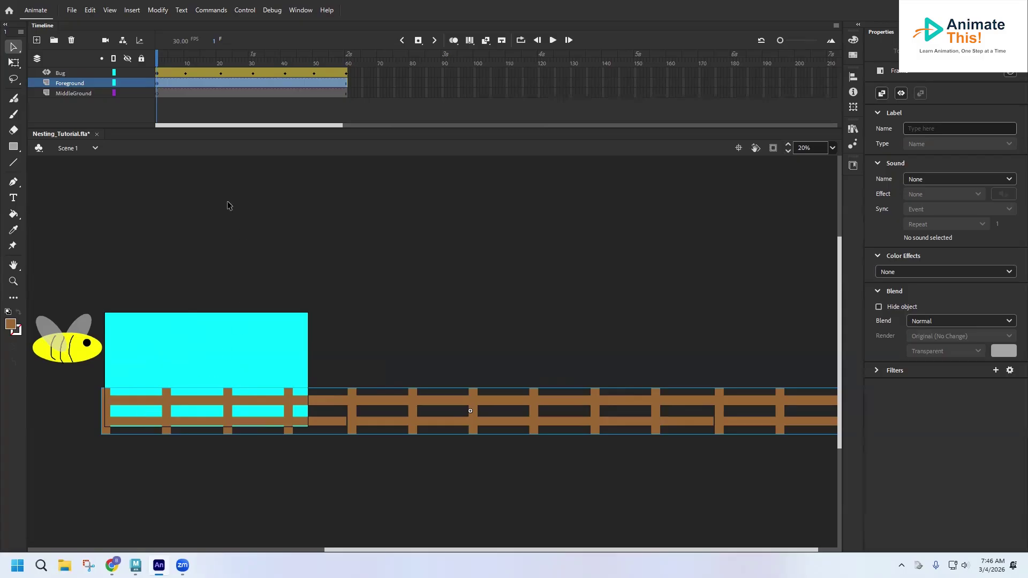
On the MiddleGround layer, draw a red #FF0000 rectangle without stroke behind the fence as the barn body.
click(74, 93)
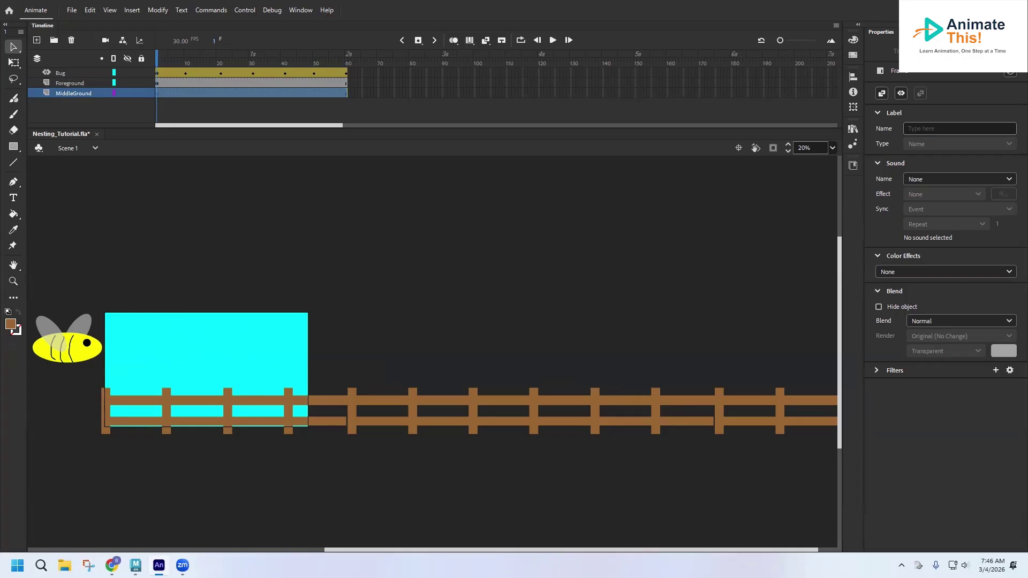
click(13, 150)
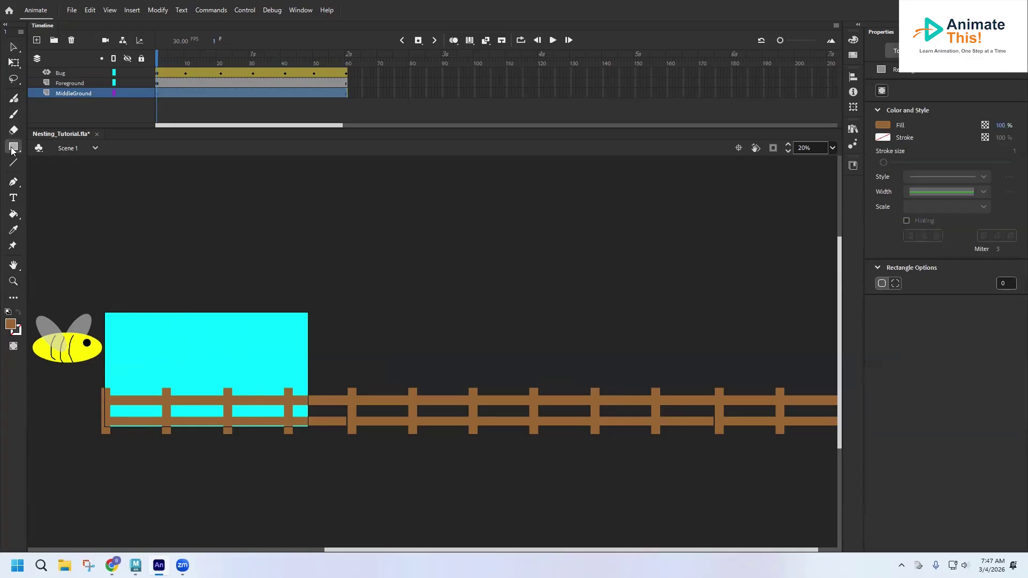
click(883, 126)
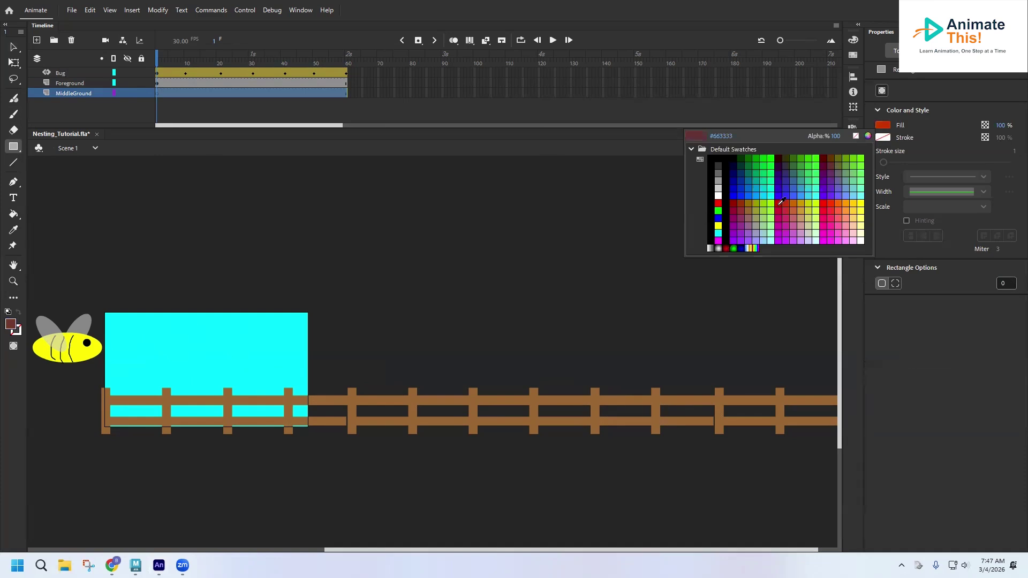
click(719, 202)
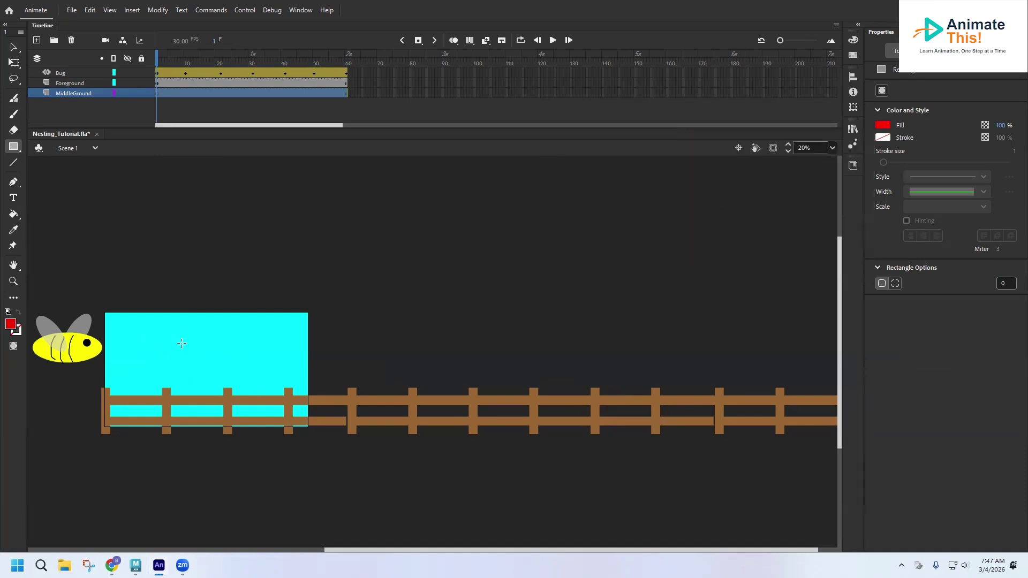
drag(144, 340, 253, 434)
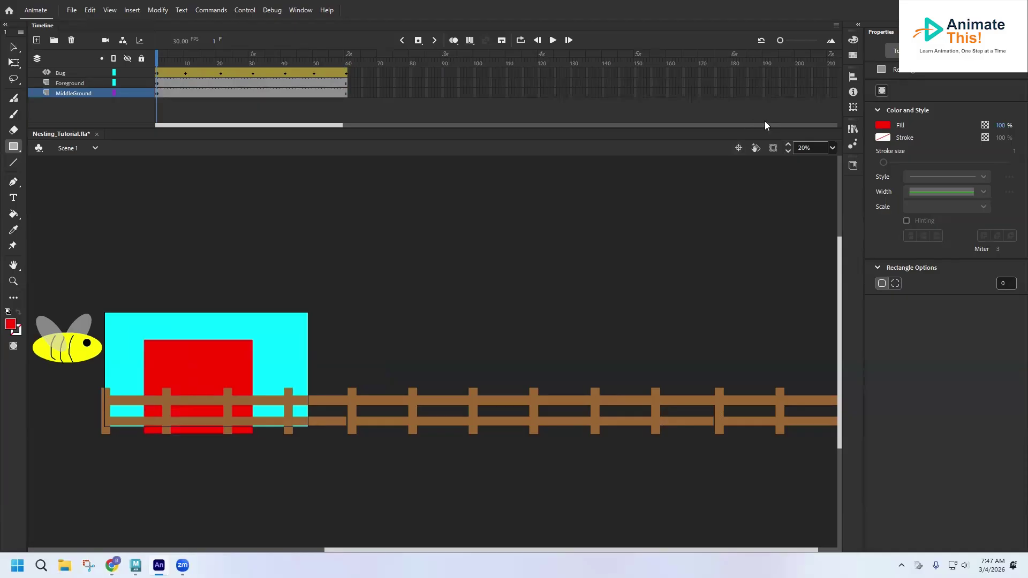
With the PolyStar tool set to 3 sides and black fill, draw a triangle about 985 × 1137 px above the stage.
click(13, 152)
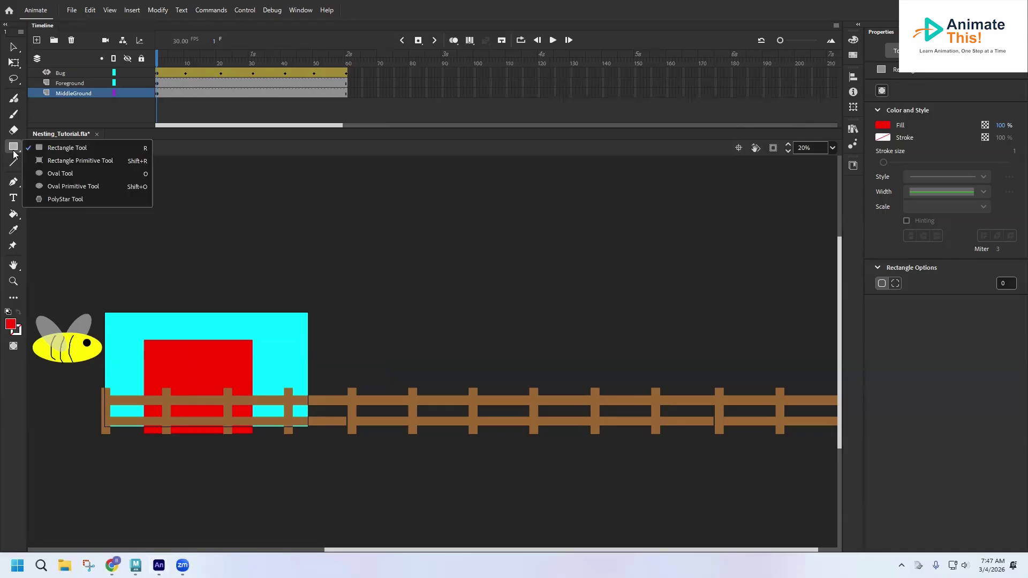
click(69, 198)
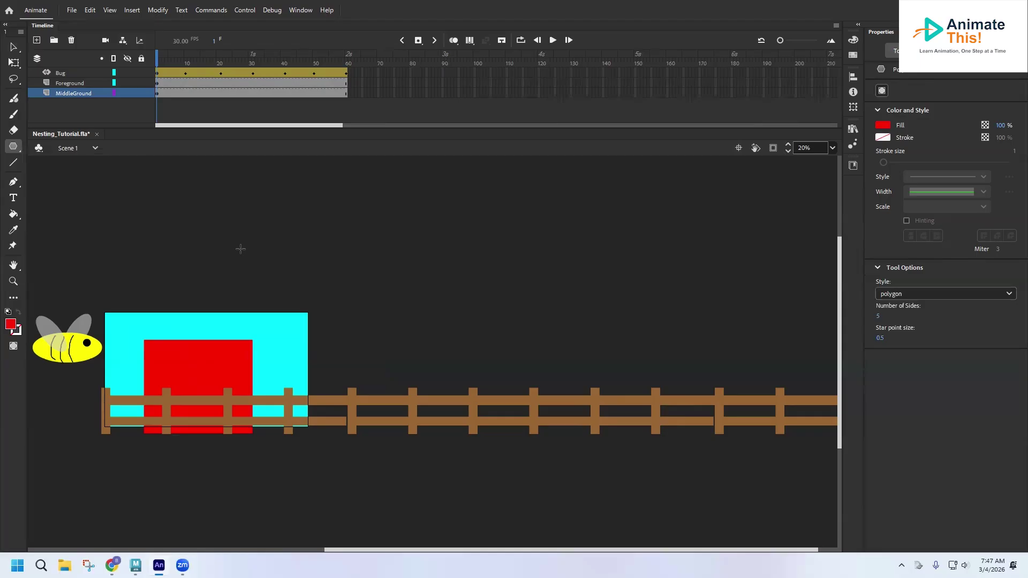
click(883, 125)
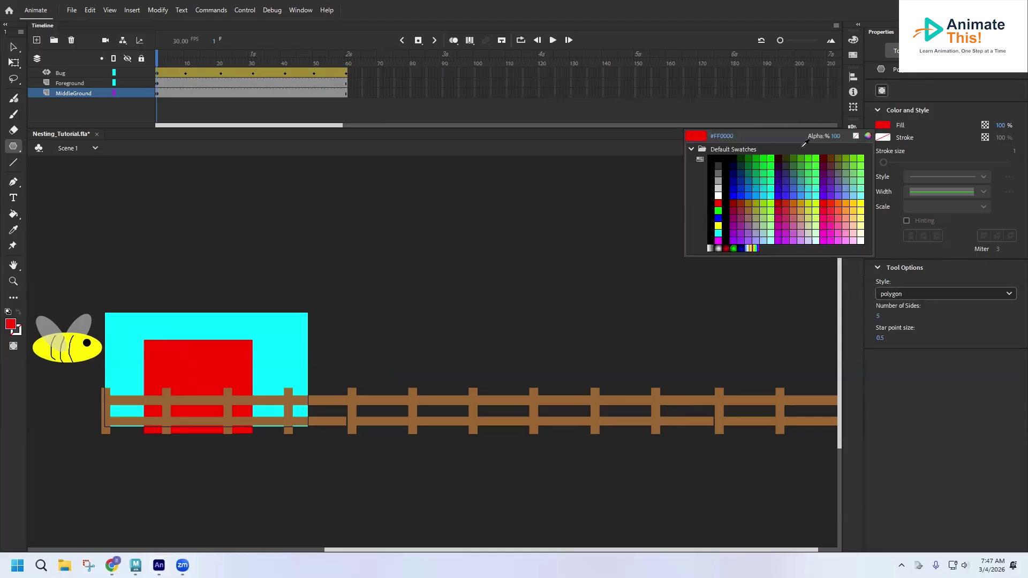
click(719, 159)
drag(180, 220, 213, 223)
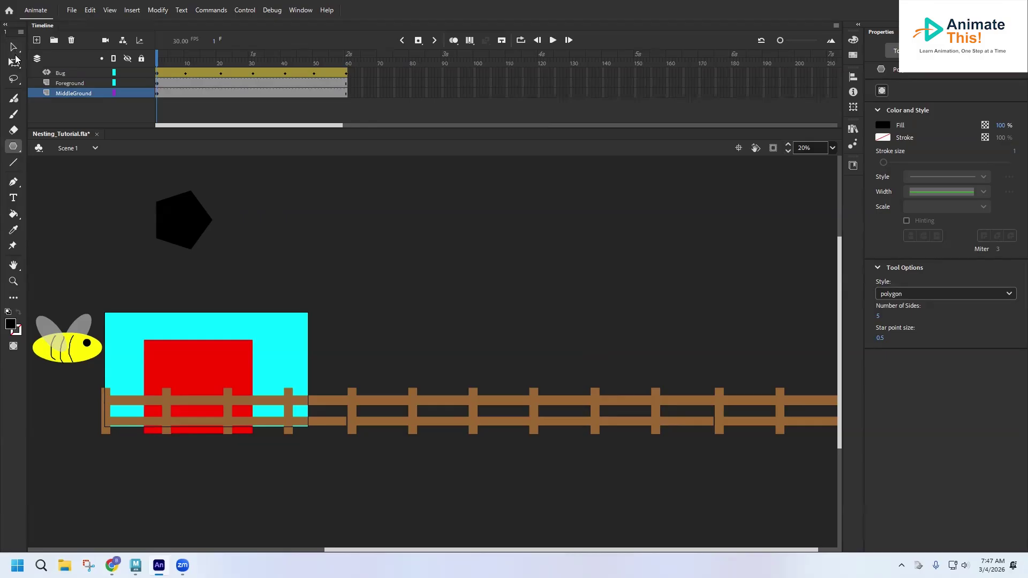
key(ctrl+z)
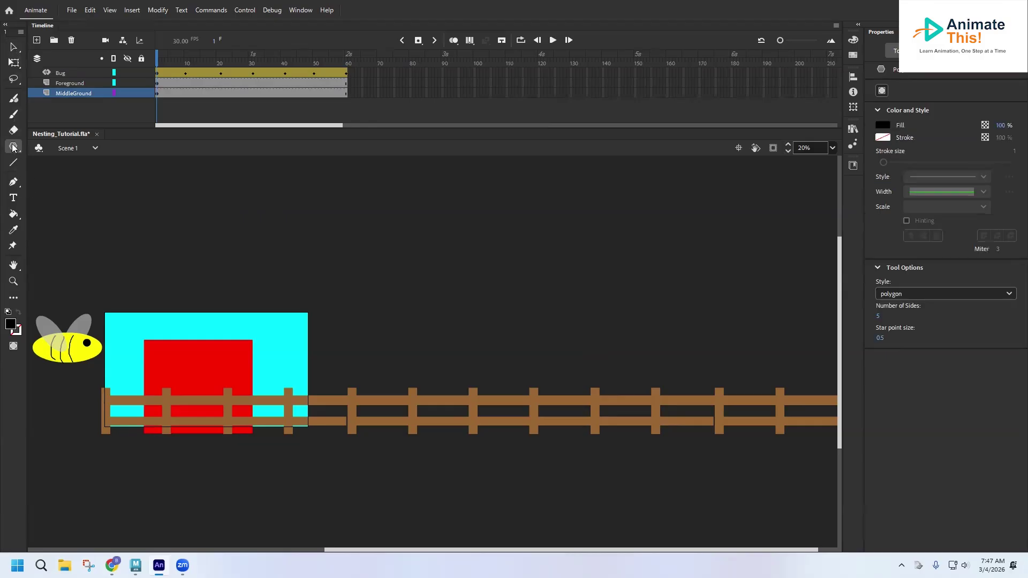
click(13, 146)
click(14, 149)
click(877, 316)
text(3)
key(Return)
drag(166, 240, 236, 238)
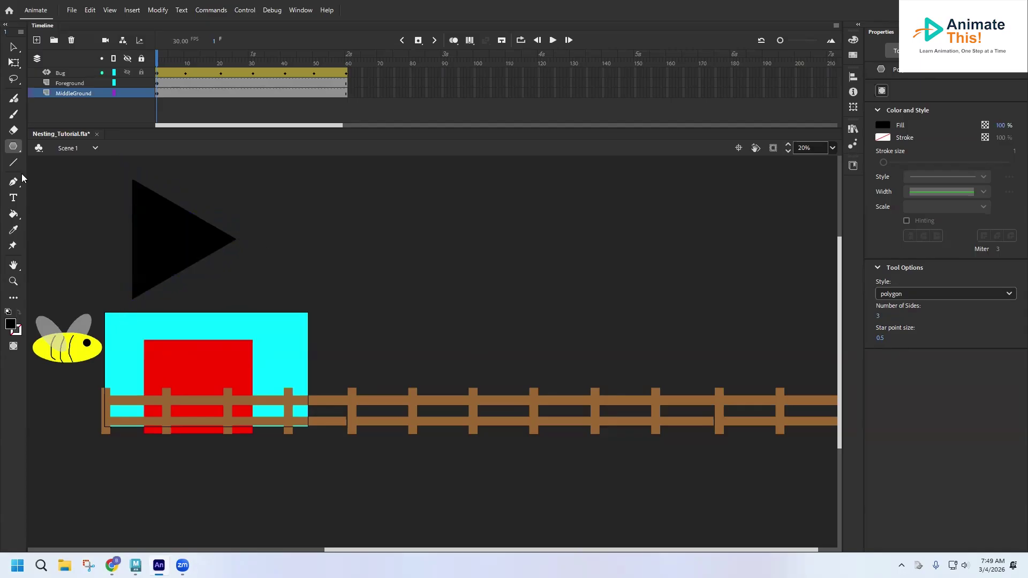
Rotate the black triangle so it points up and set it on the red rectangle as the barn's roof.
click(13, 62)
click(205, 241)
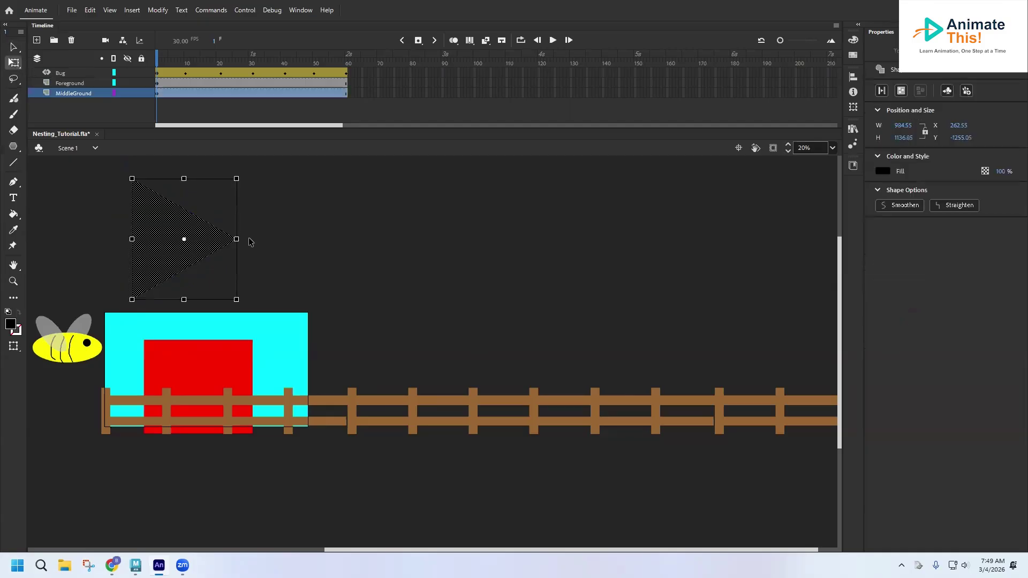
drag(241, 178, 270, 223)
drag(197, 238, 201, 289)
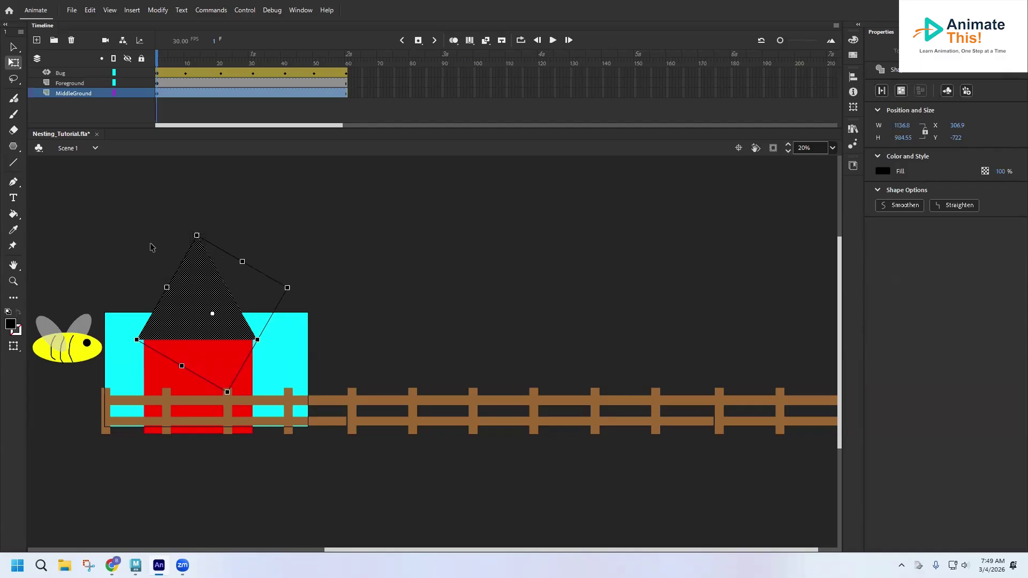
click(130, 206)
Select the barn's roof and body and place two copies along the fence, the farthest at about X 5607.
drag(107, 191, 310, 504)
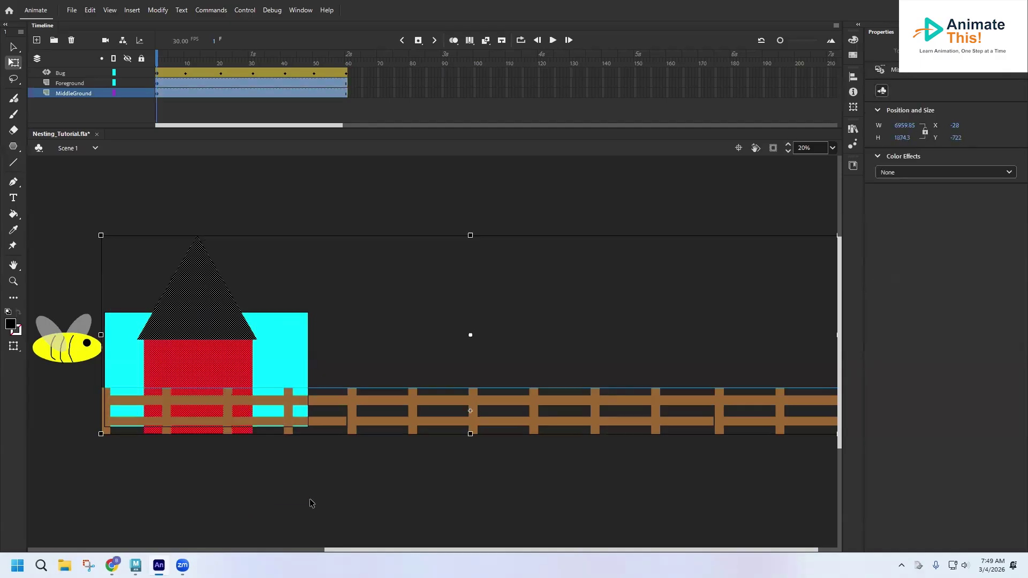
shift+click(421, 401)
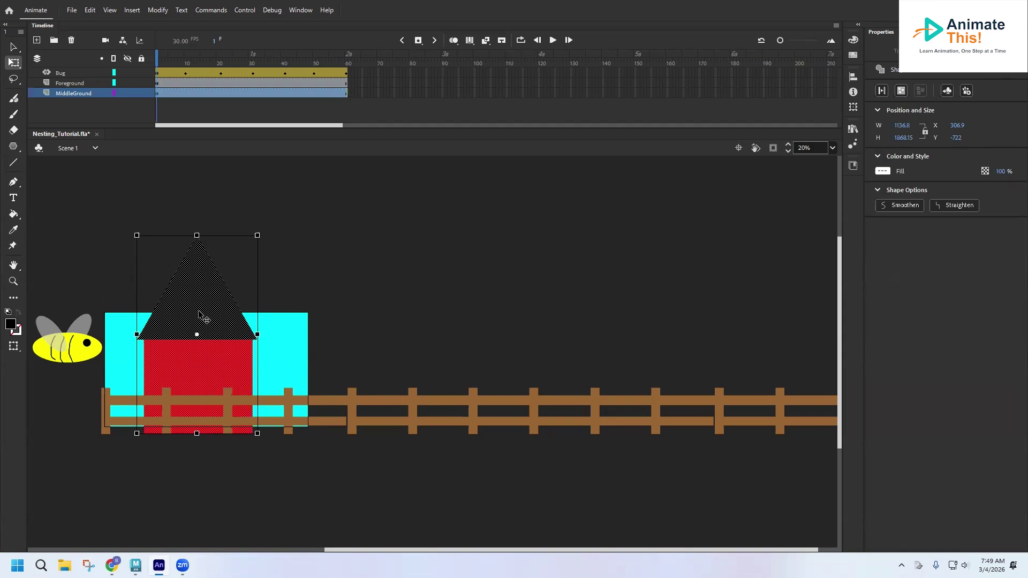
drag(199, 314, 755, 290)
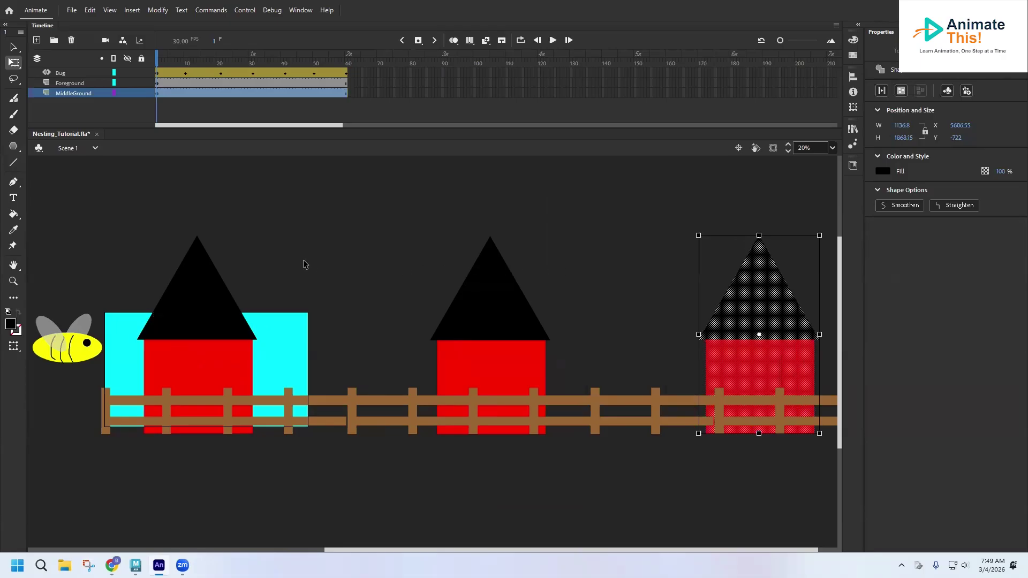
Select all three barns without the fence and convert them to a Graphic symbol named Barns.
drag(134, 212, 837, 369)
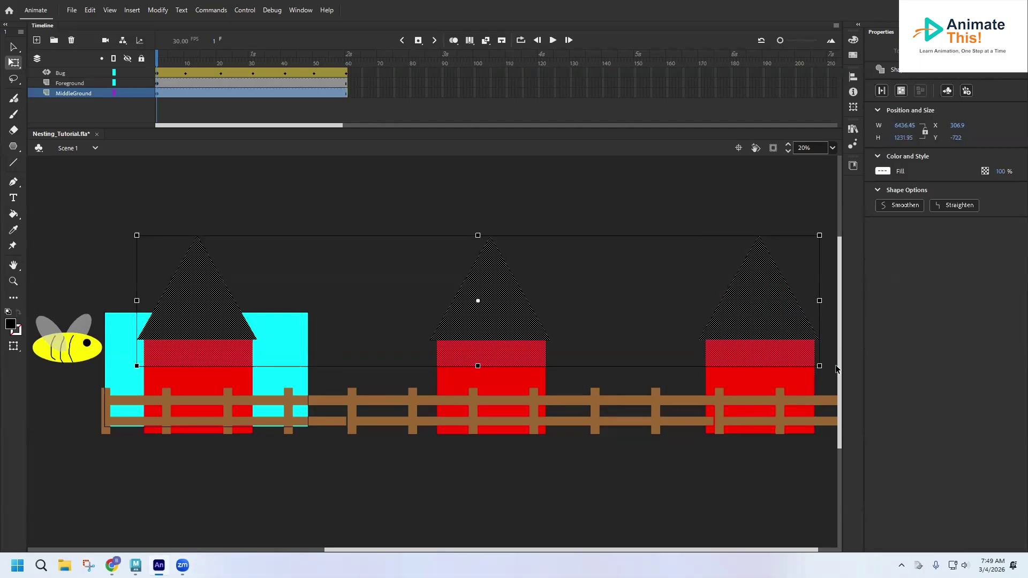
drag(112, 200, 833, 491)
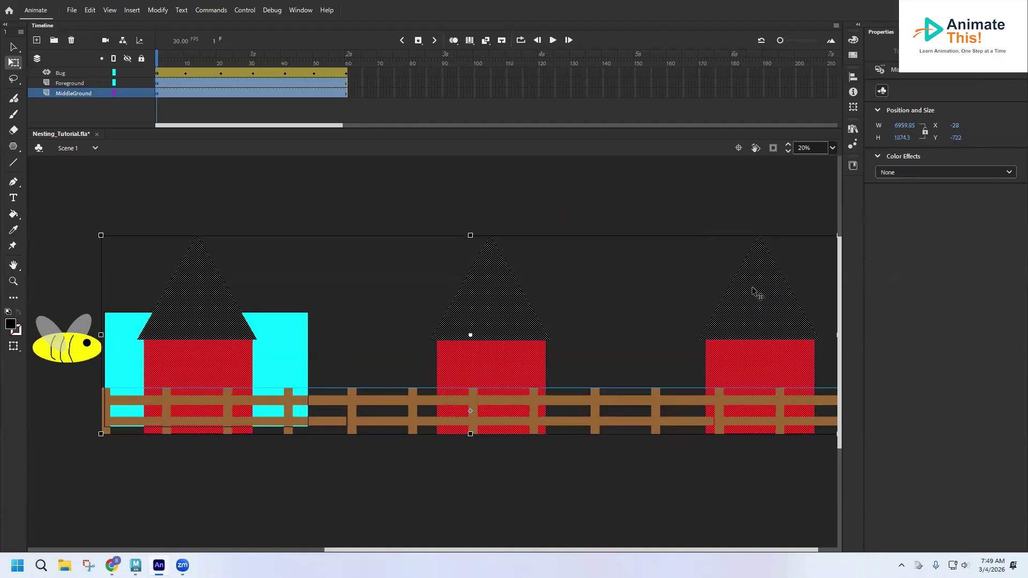
shift+click(150, 424)
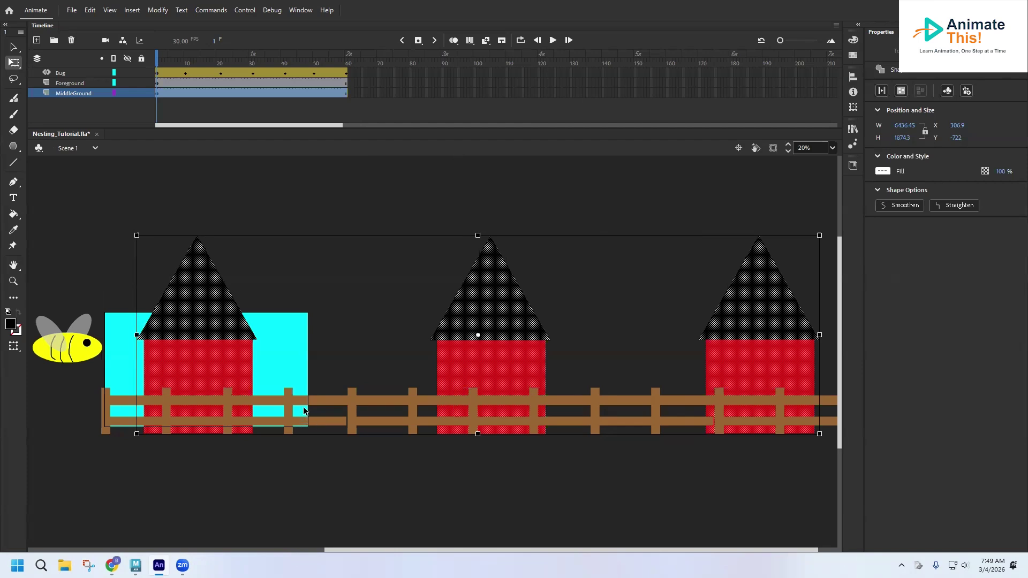
right_click(492, 291)
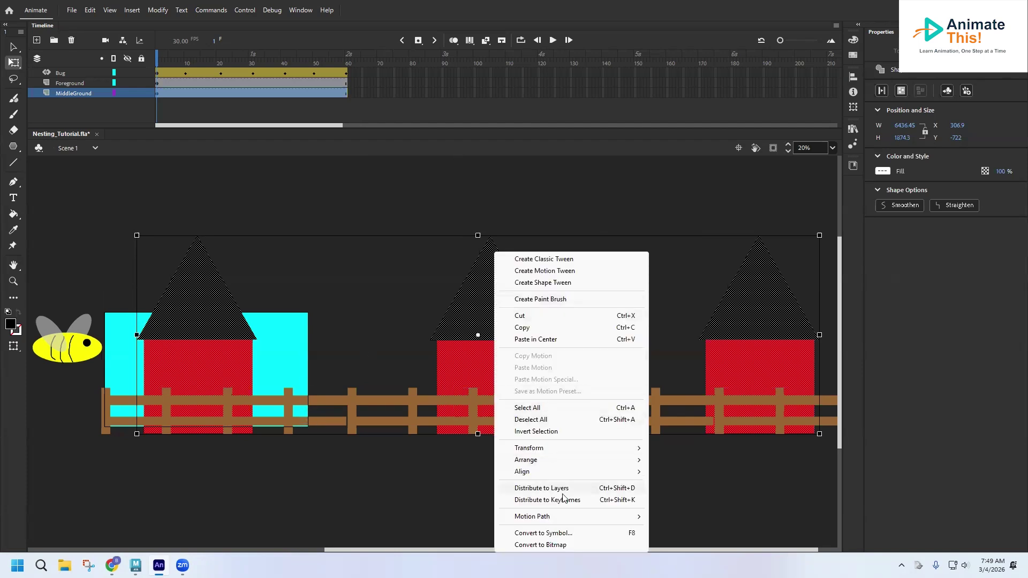
click(584, 536)
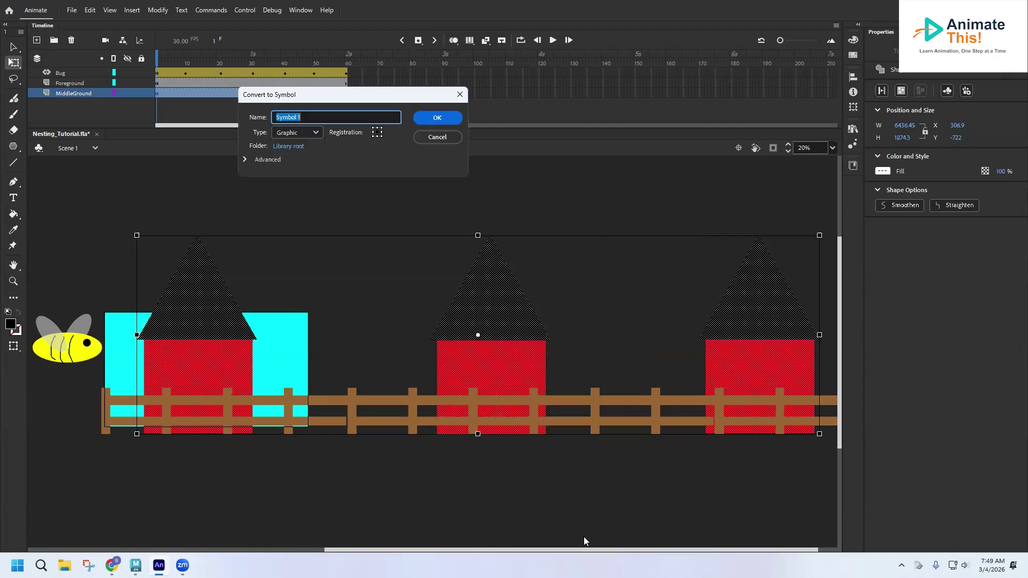
text(Barns)
click(451, 118)
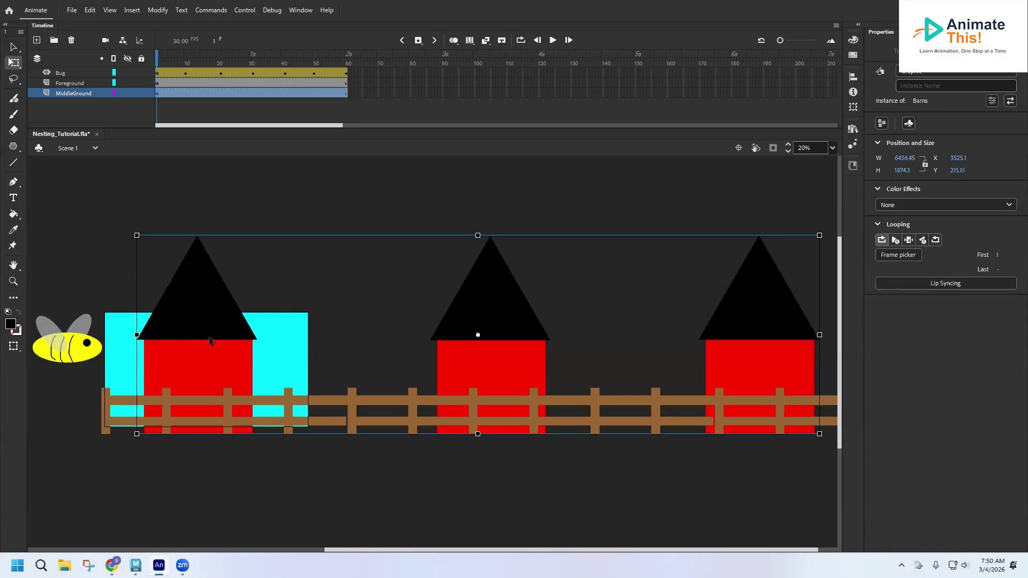
Deselect the barns and set the document's stage color to blue #0066CC.
click(413, 189)
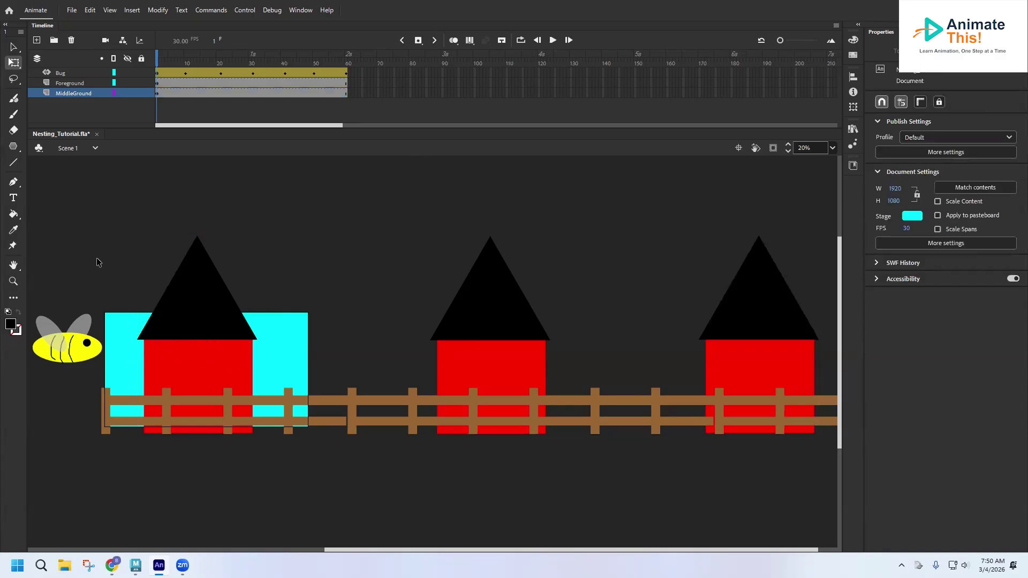
click(15, 47)
click(913, 215)
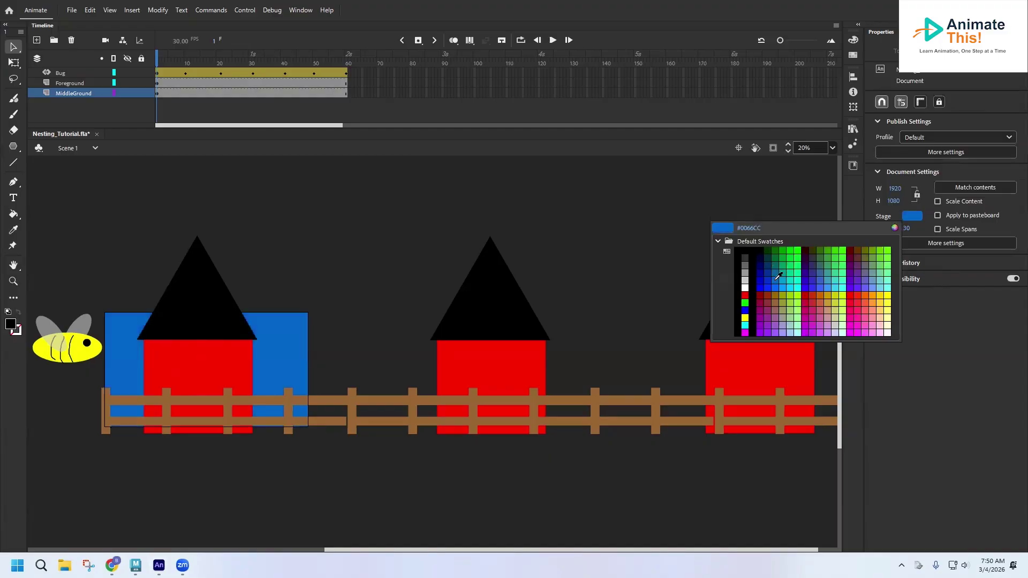
click(778, 277)
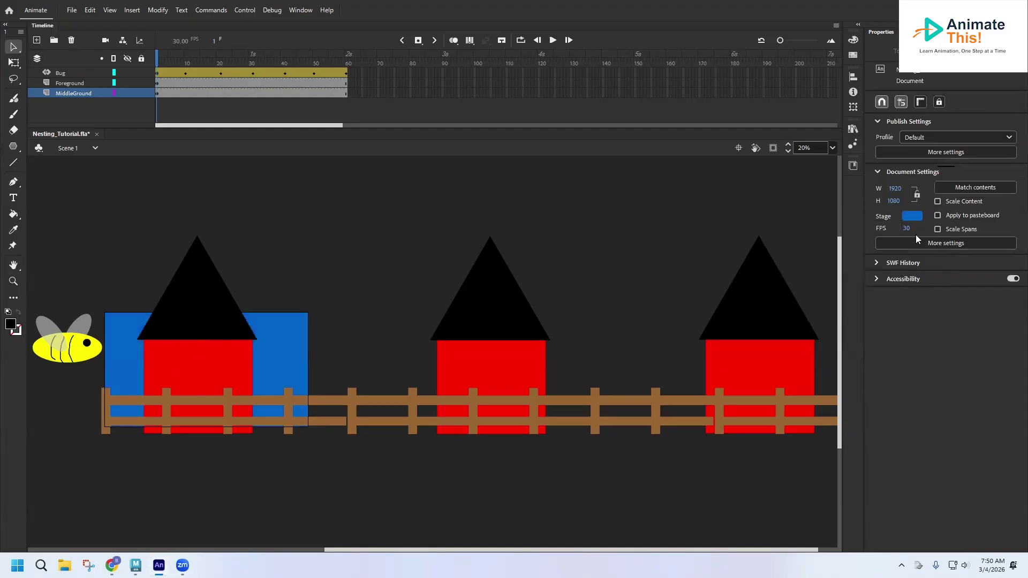
Change the document's stage color to a lighter sky blue.
click(913, 216)
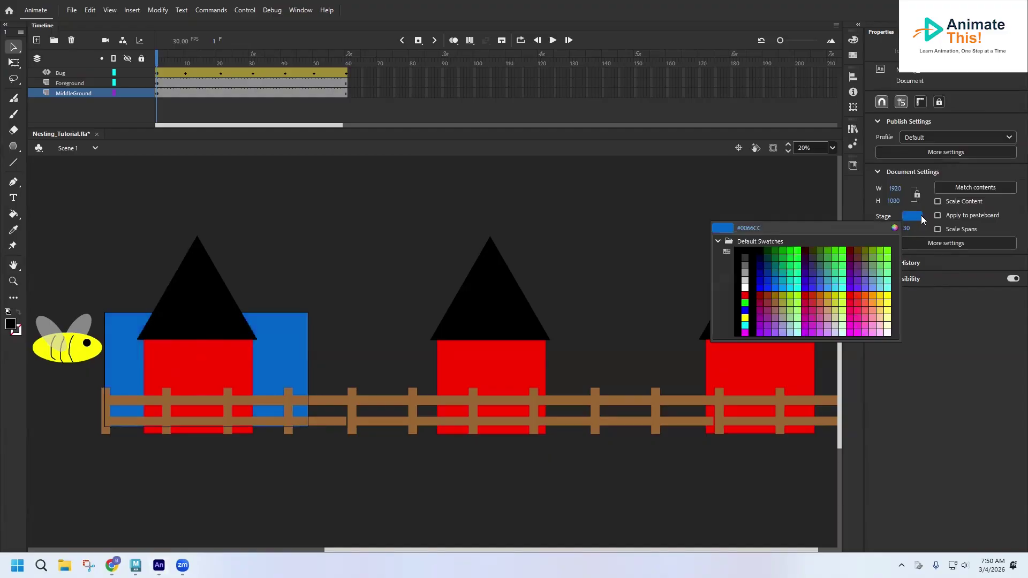
click(836, 286)
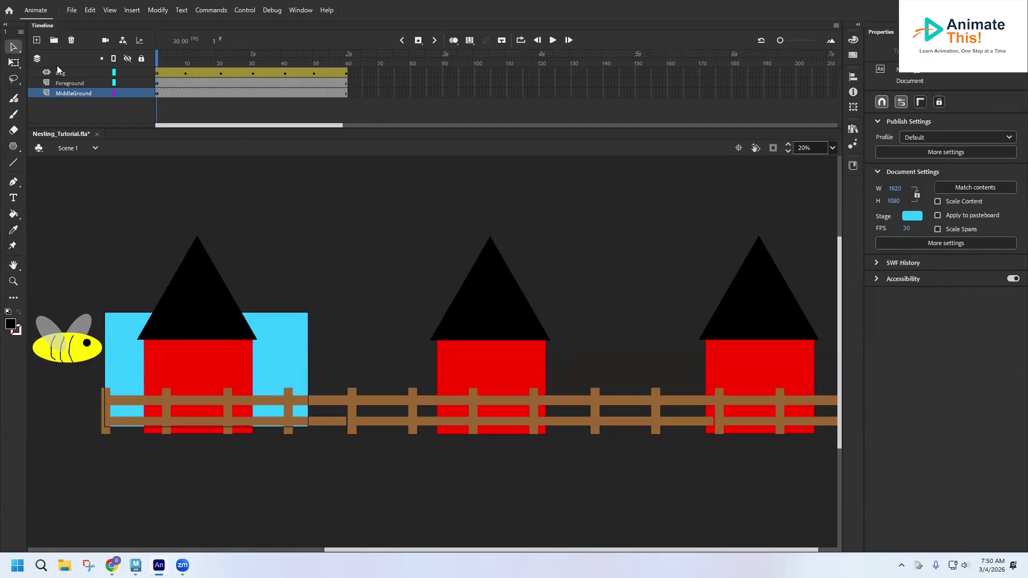
Add a new layer beneath MiddleGround and name it Background.
click(37, 40)
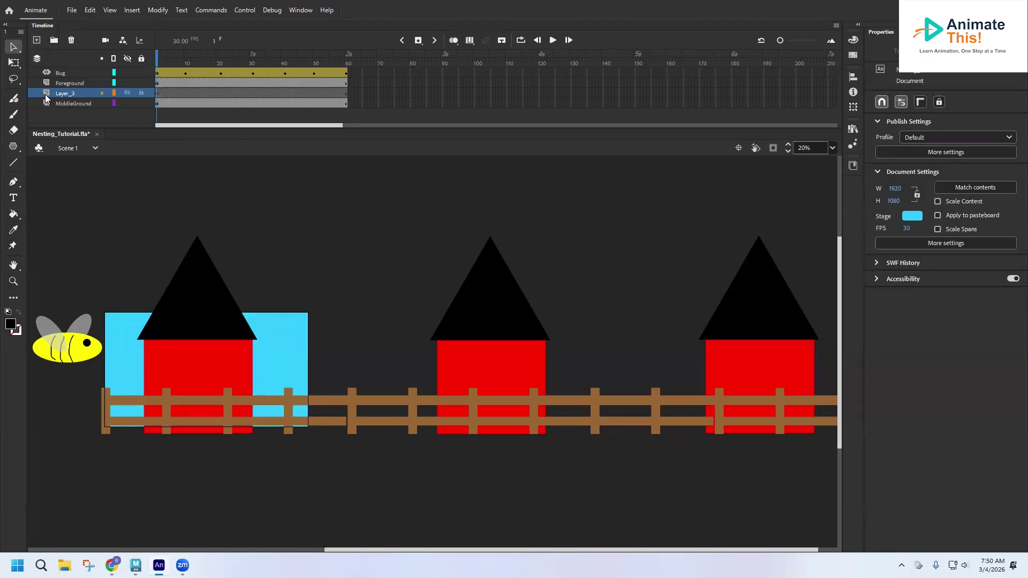
drag(45, 94, 65, 106)
double_click(70, 105)
text(Ba)
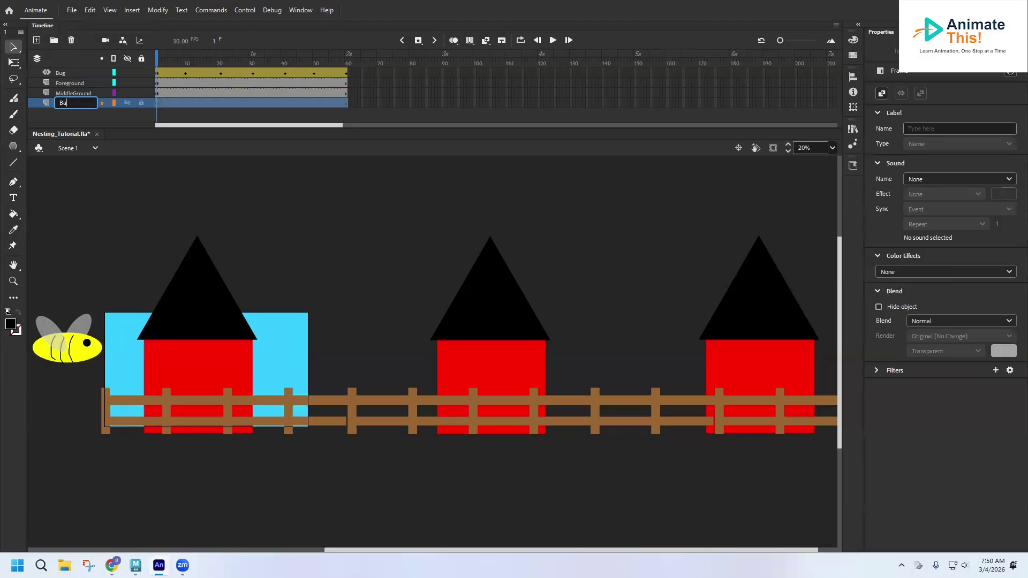
text(ckground)
key(Return)
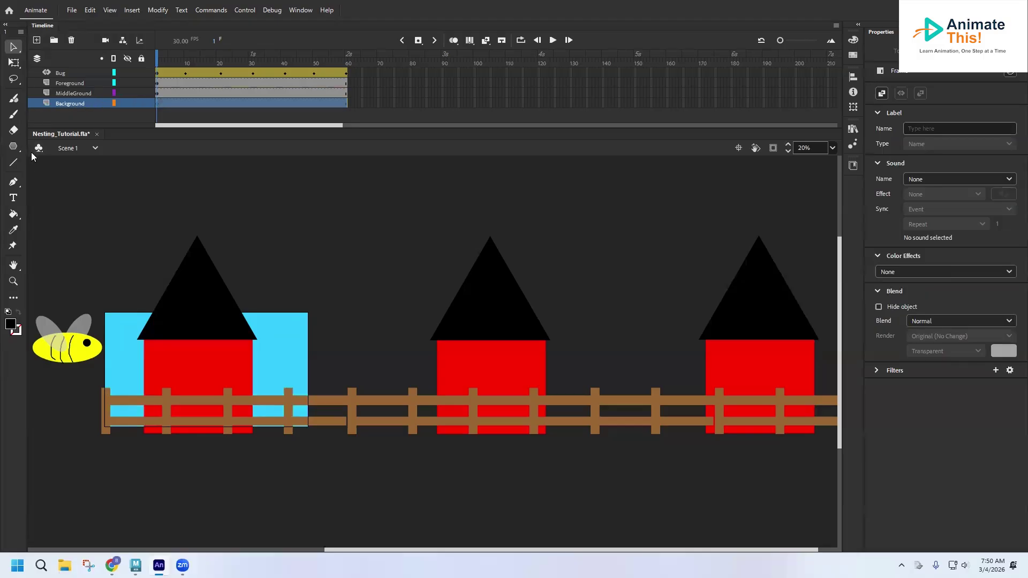
click(15, 182)
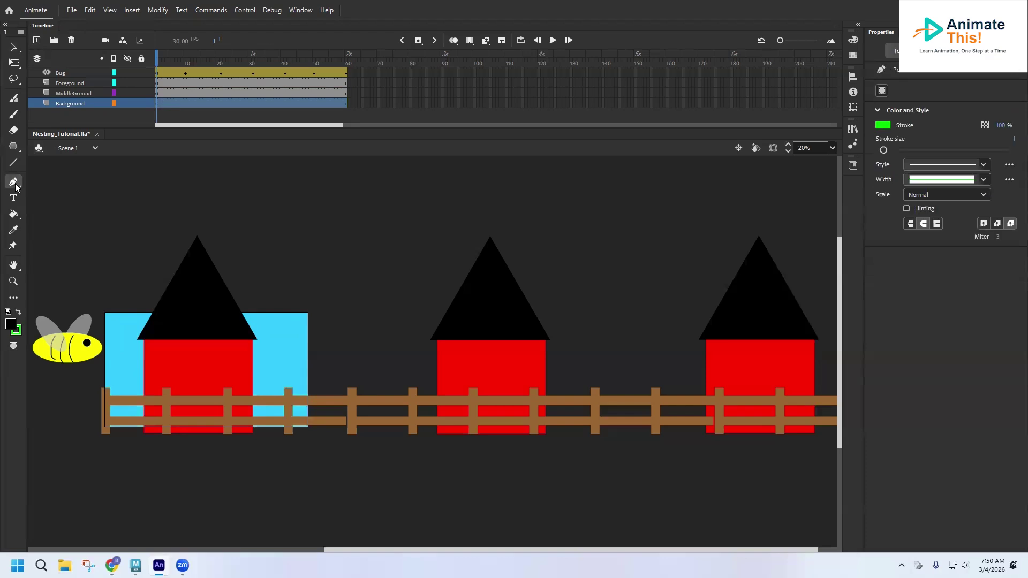
click(888, 127)
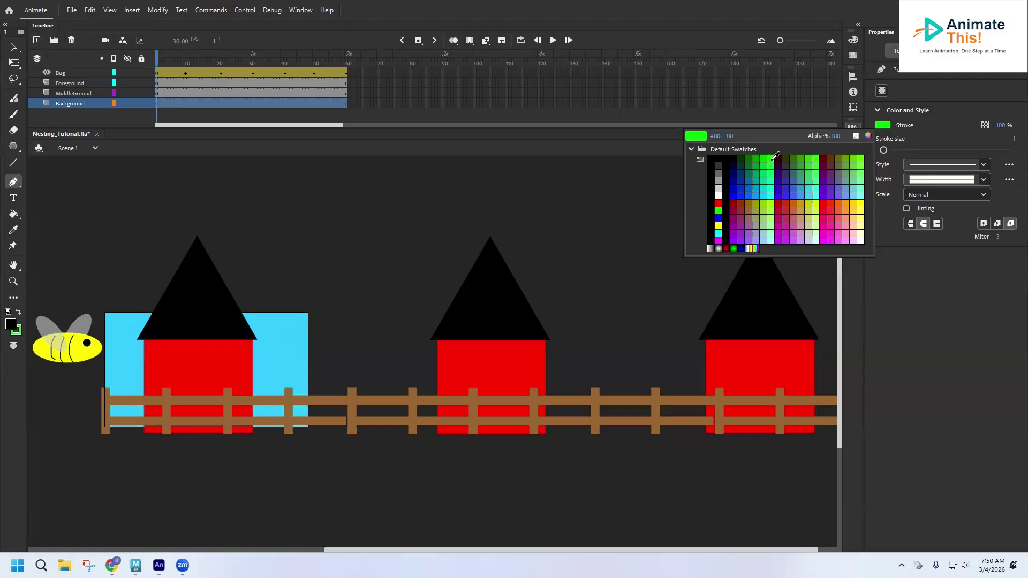
click(775, 157)
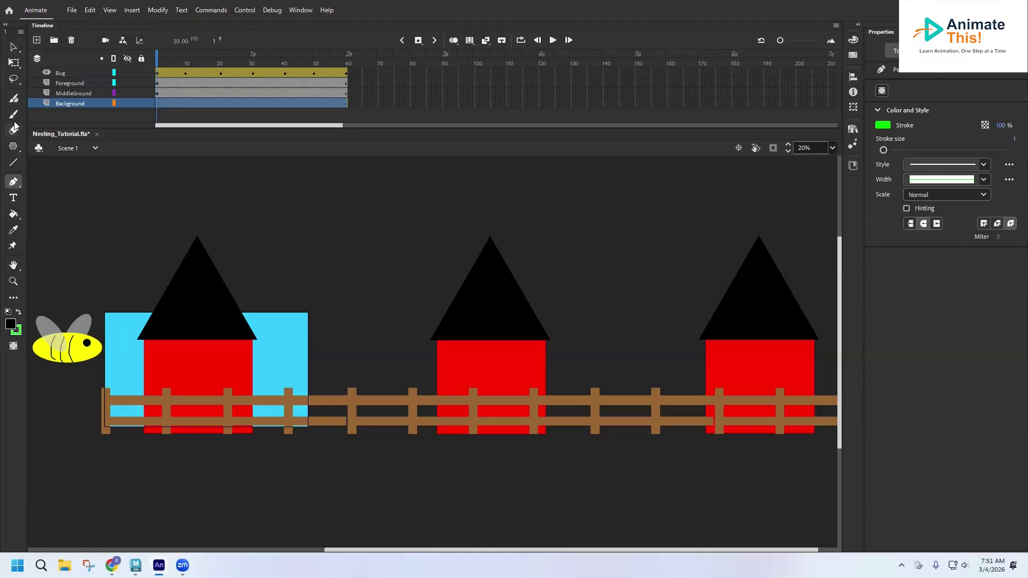
Draw a dark green oval without a stroke on the Background layer behind the first barn, about 2090 by 1621 px.
click(15, 150)
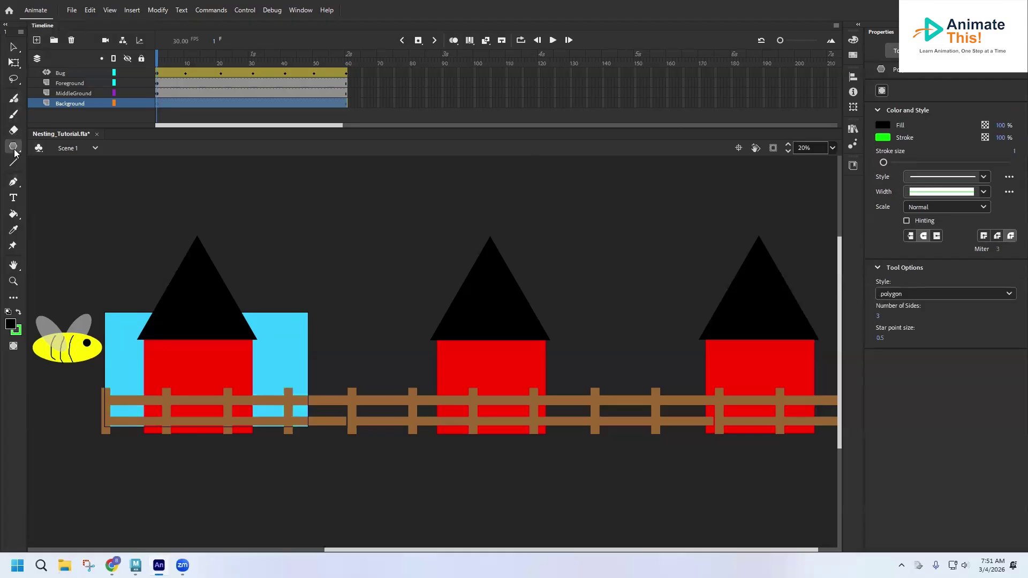
click(57, 174)
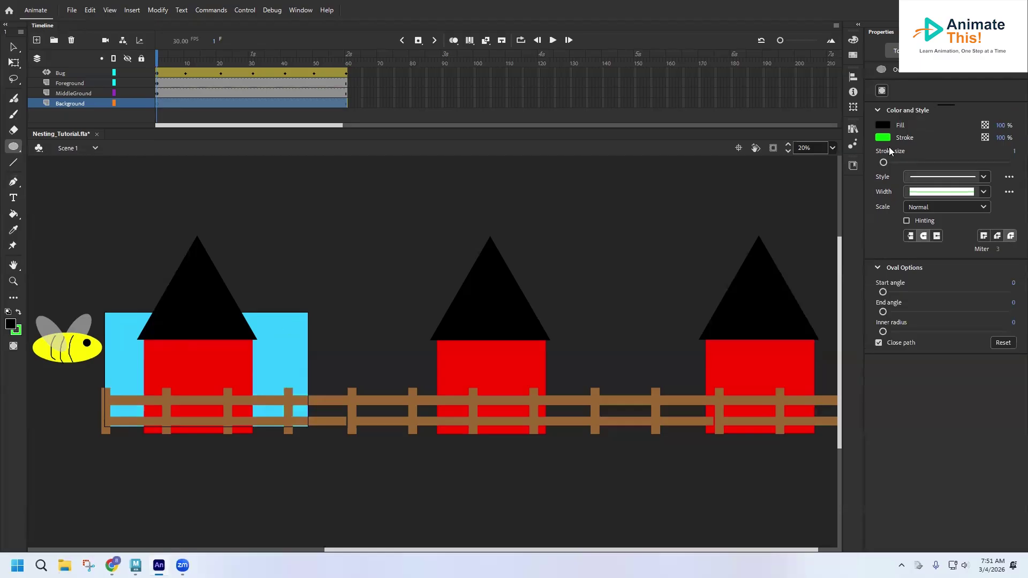
click(884, 125)
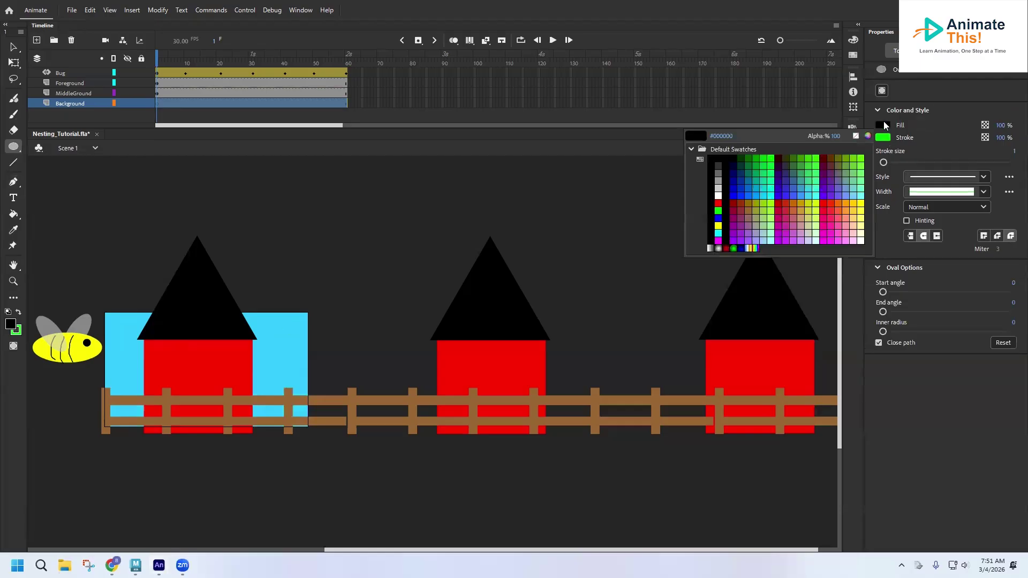
click(755, 156)
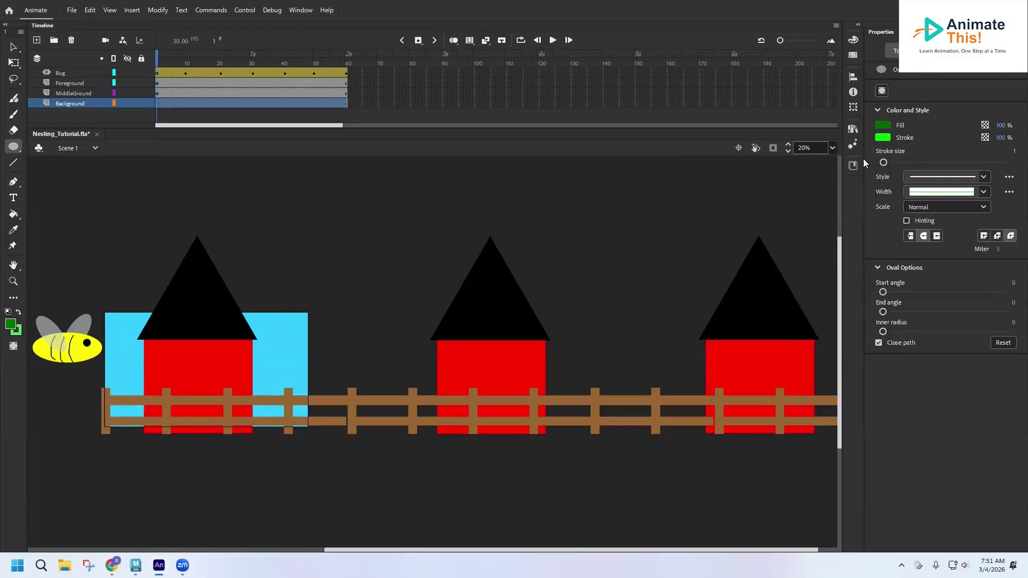
click(881, 138)
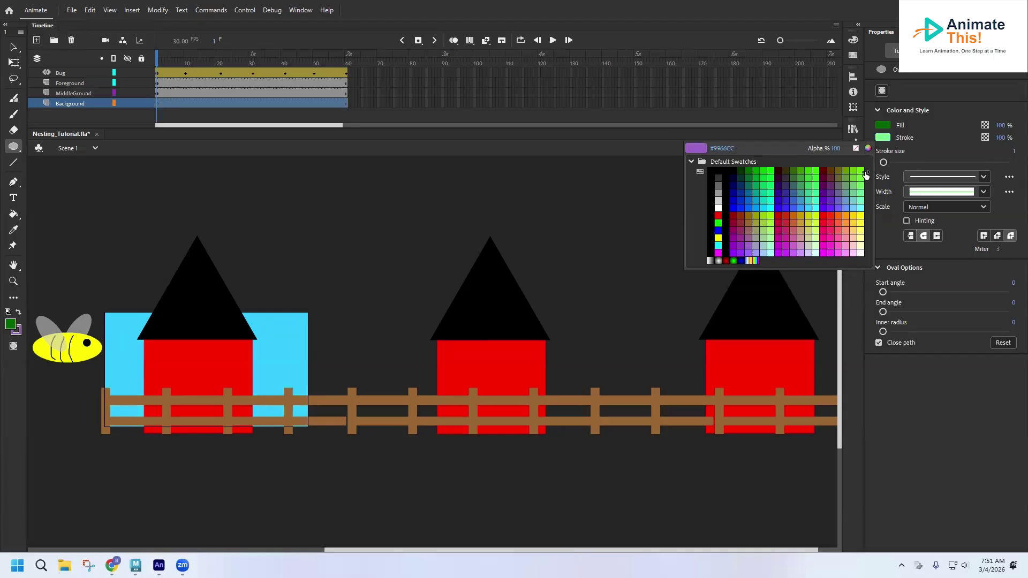
click(856, 148)
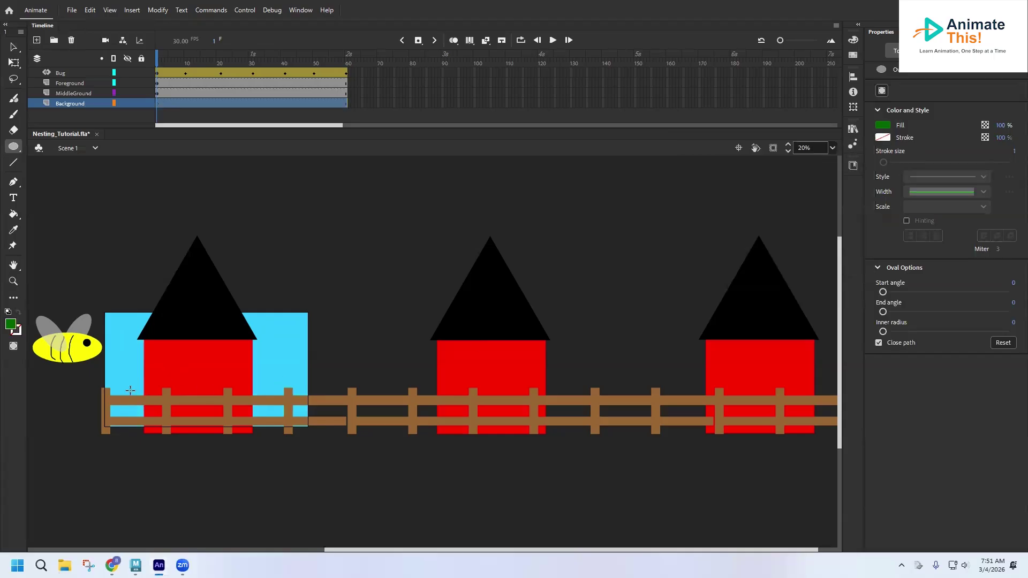
drag(97, 335, 319, 506)
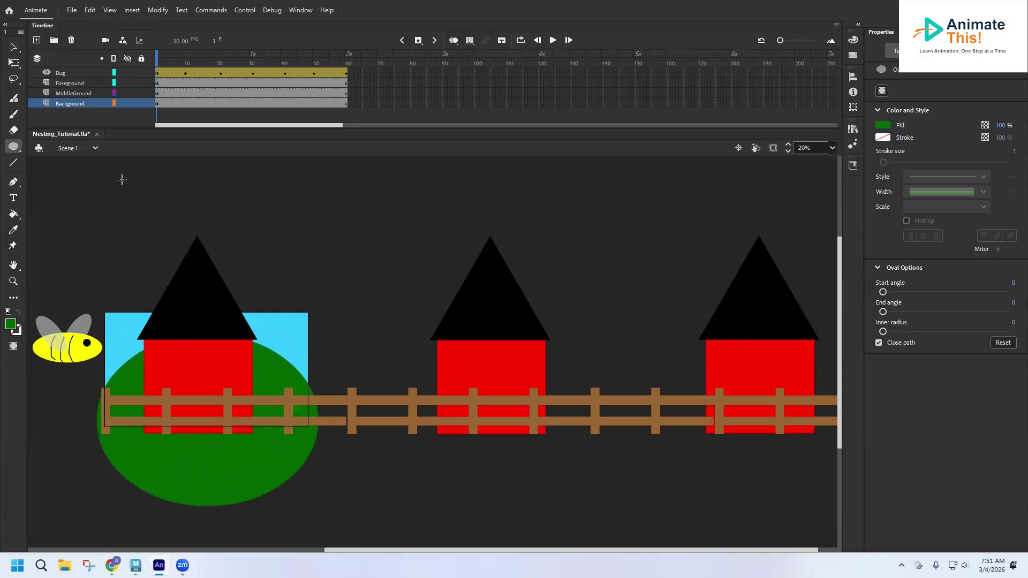
key(v)
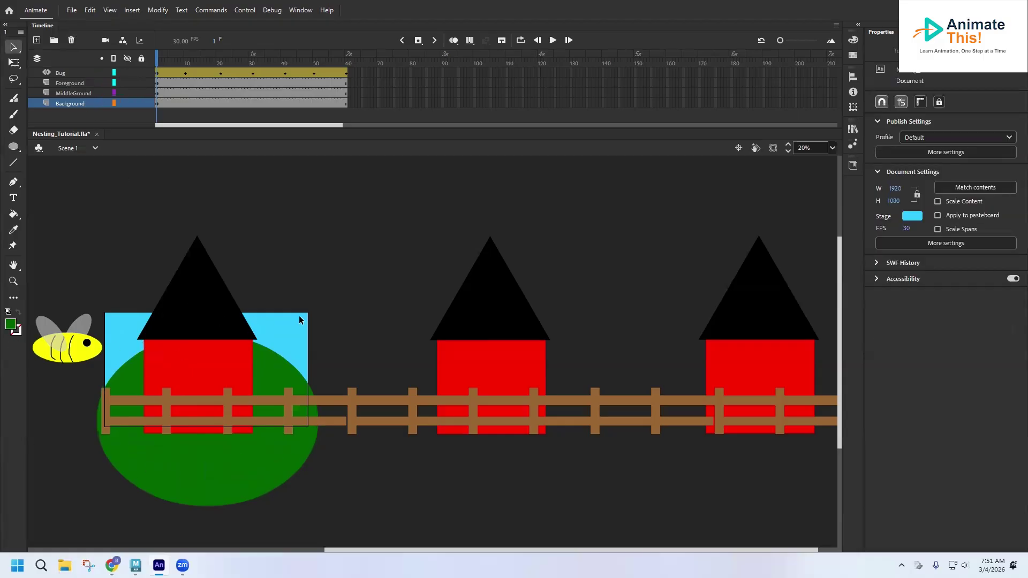
Duplicate the green oval three times in a row along the fence, with the farthest copy at about X 5897, Y 212.
click(235, 471)
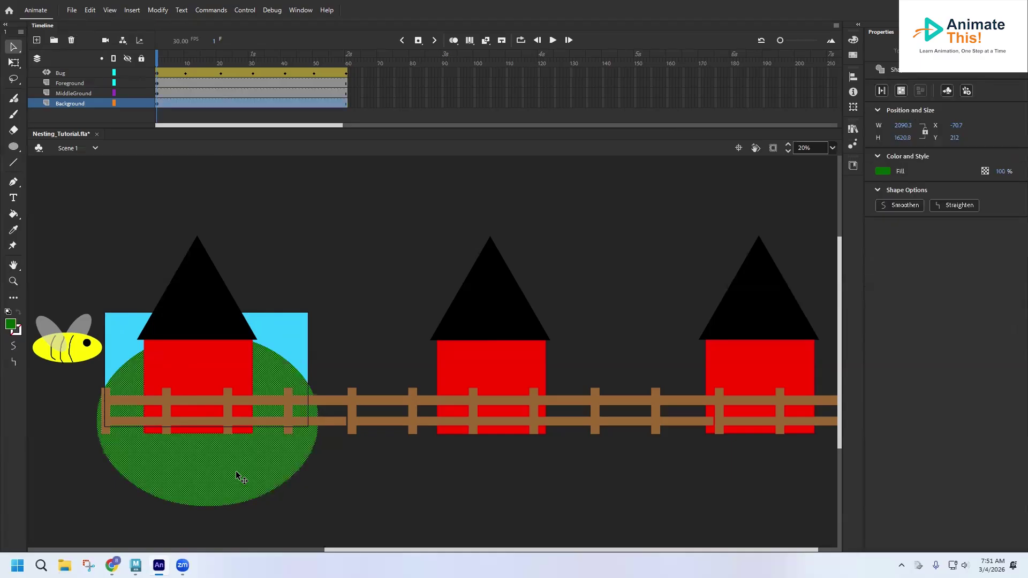
key(ctrl+v)
drag(402, 451, 423, 443)
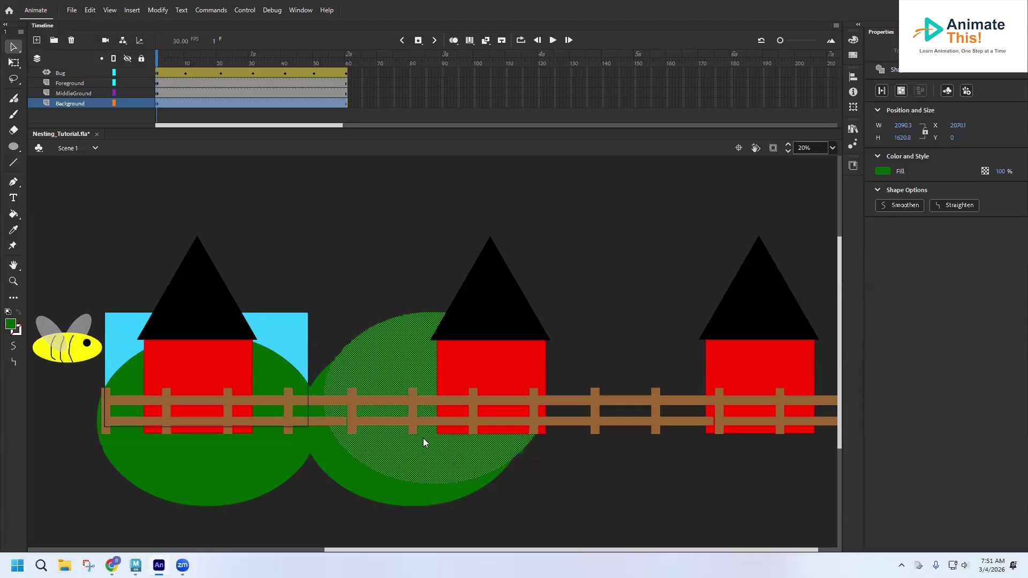
drag(458, 476, 609, 476)
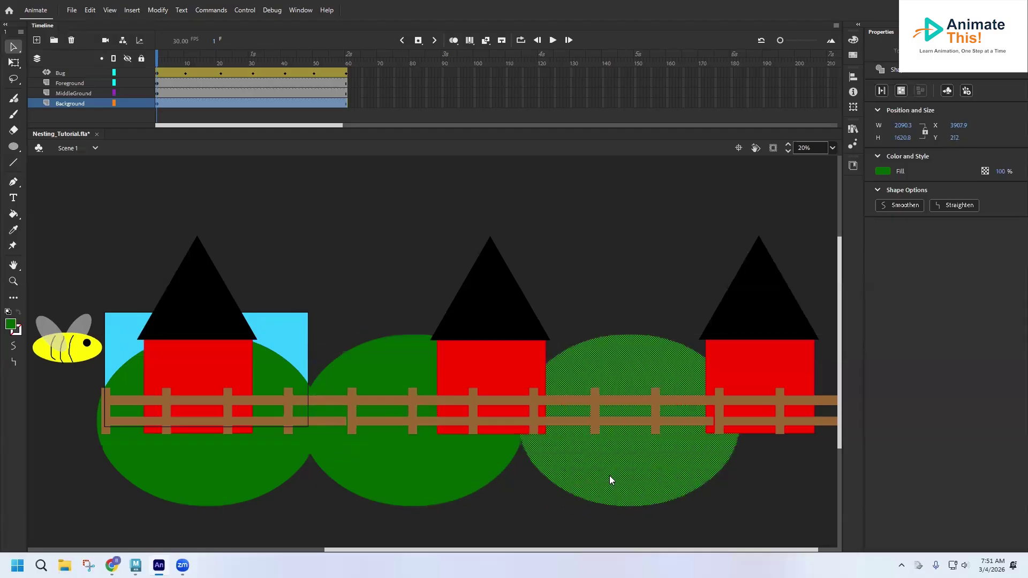
key(ctrl+z)
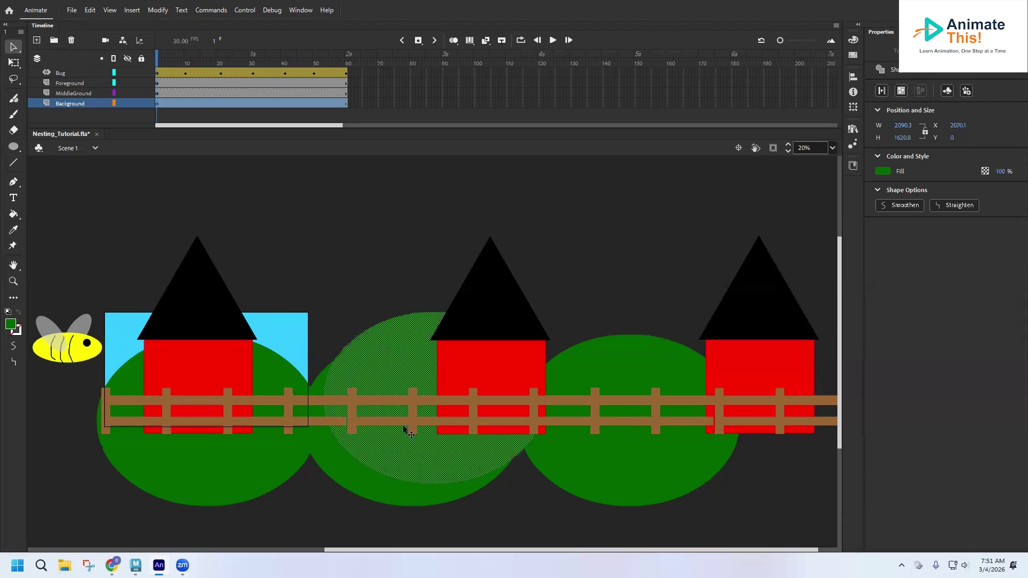
drag(861, 506, 788, 475)
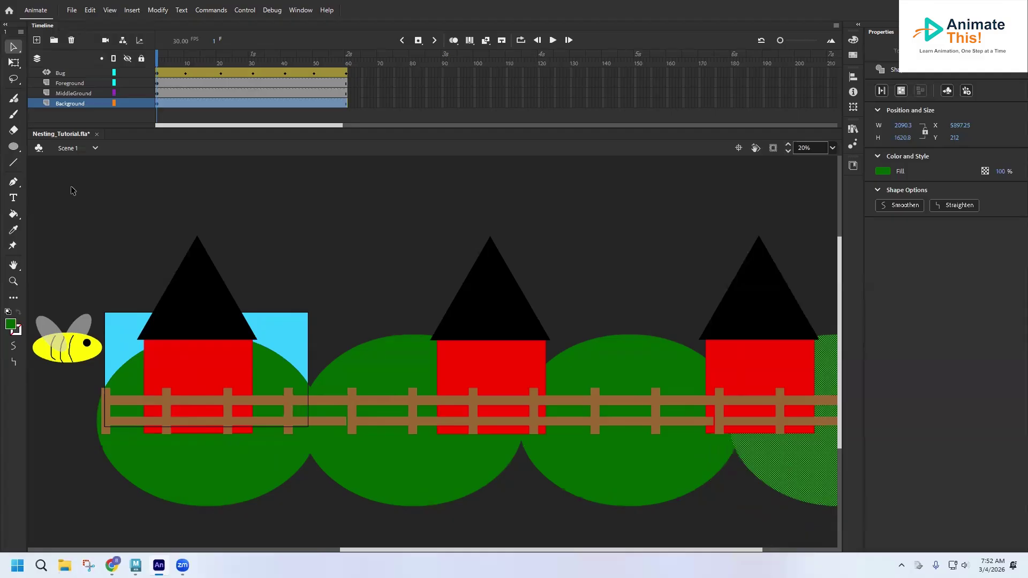
Lock the Bug, Foreground and MiddleGround layers and convert all the green ovals to a Graphic symbol named Hills.
click(141, 83)
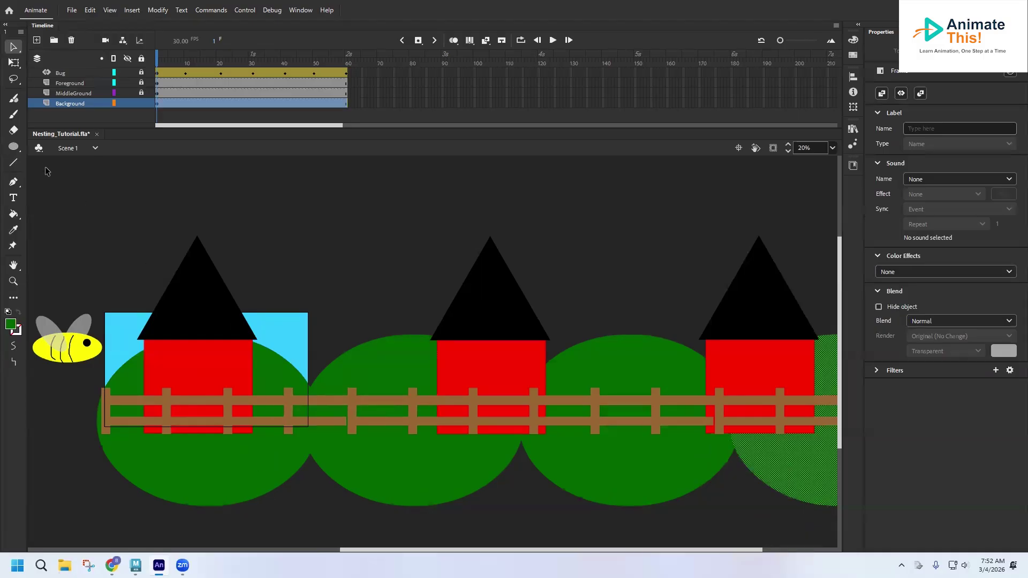
drag(48, 166, 839, 557)
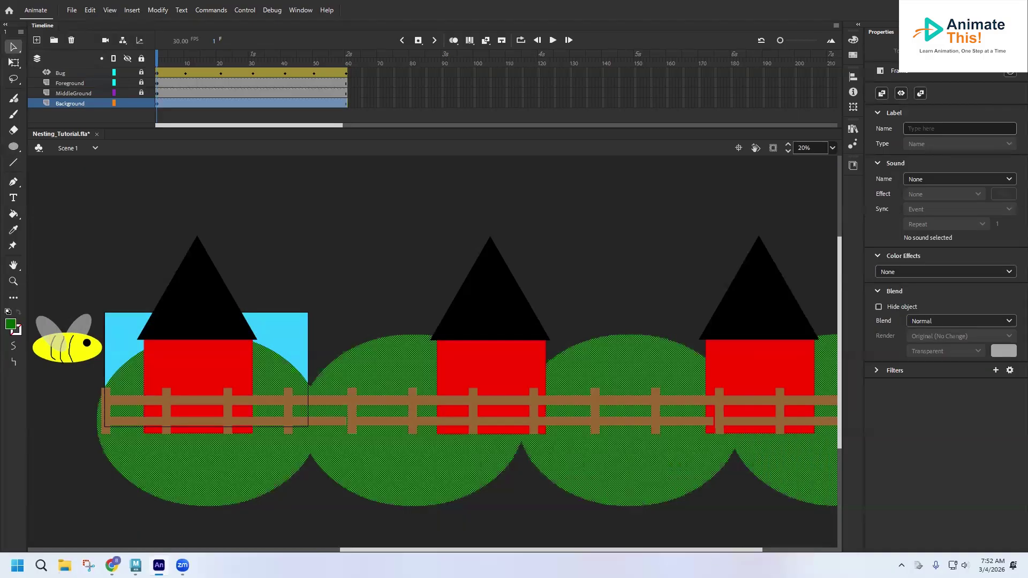
right_click(396, 459)
click(423, 435)
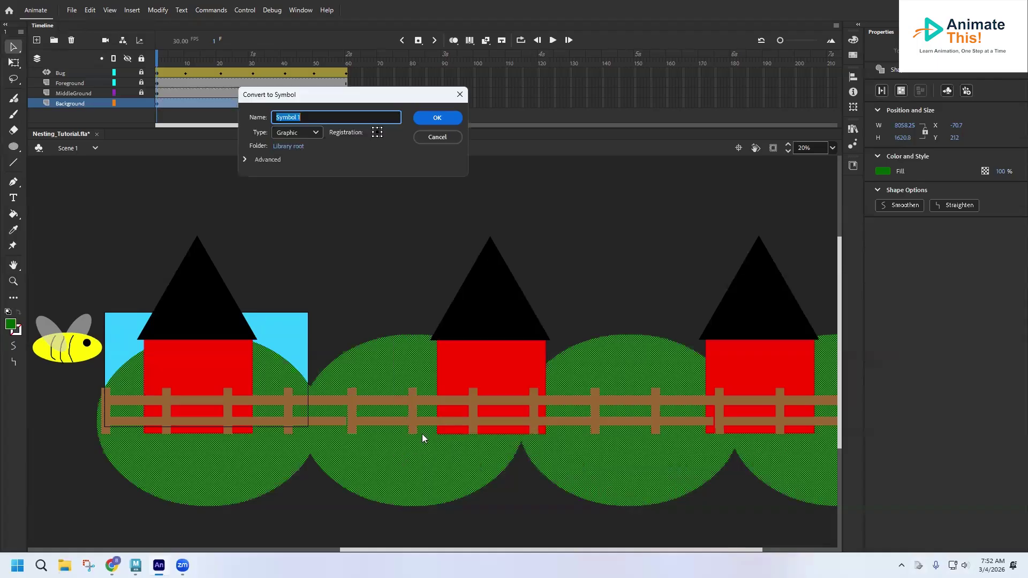
text(Hills)
click(444, 118)
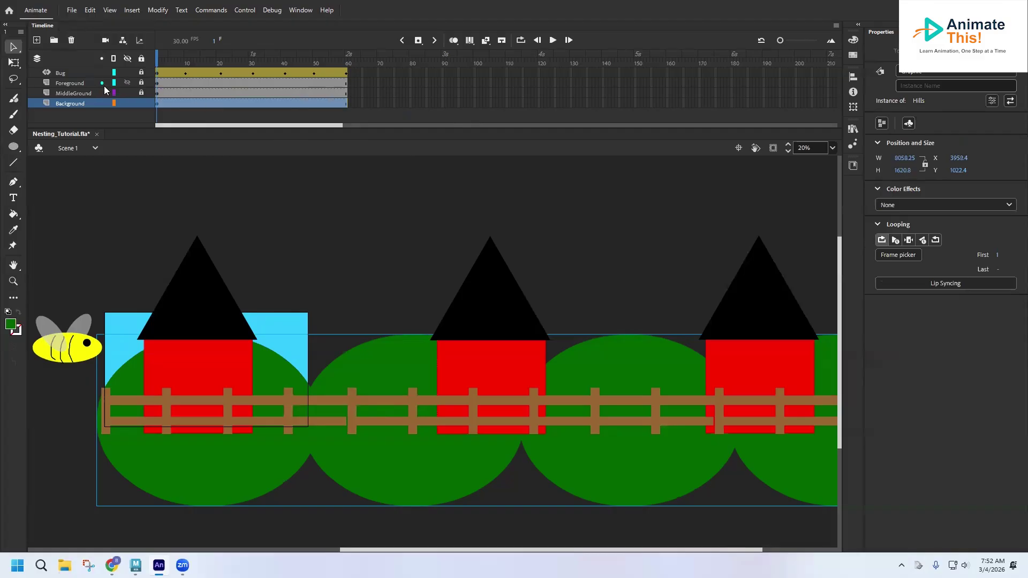
Unlock the Foreground and MiddleGround layers and insert a keyframe at frame 60 of Foreground.
click(142, 83)
click(142, 92)
drag(157, 63, 347, 63)
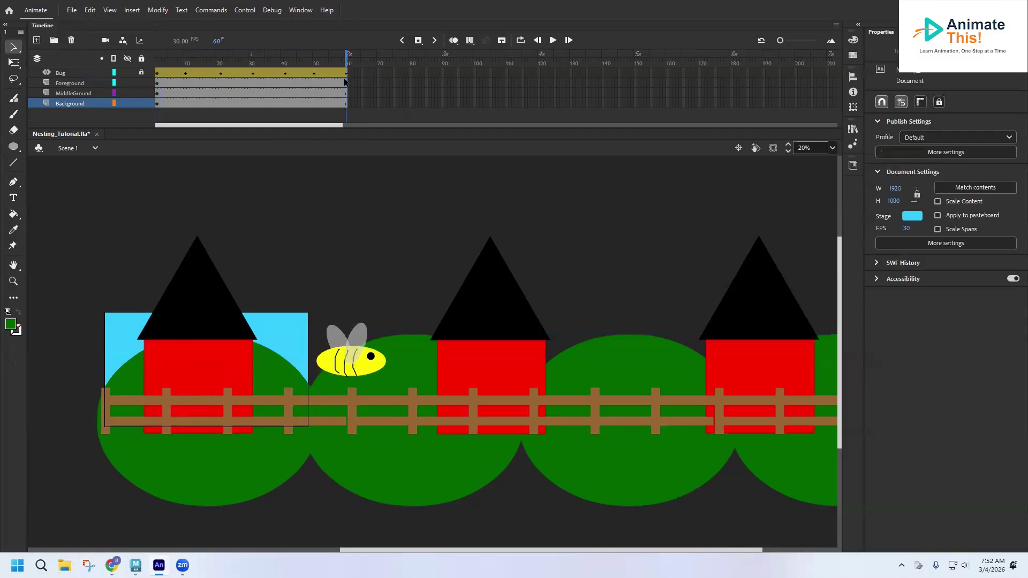
click(346, 83)
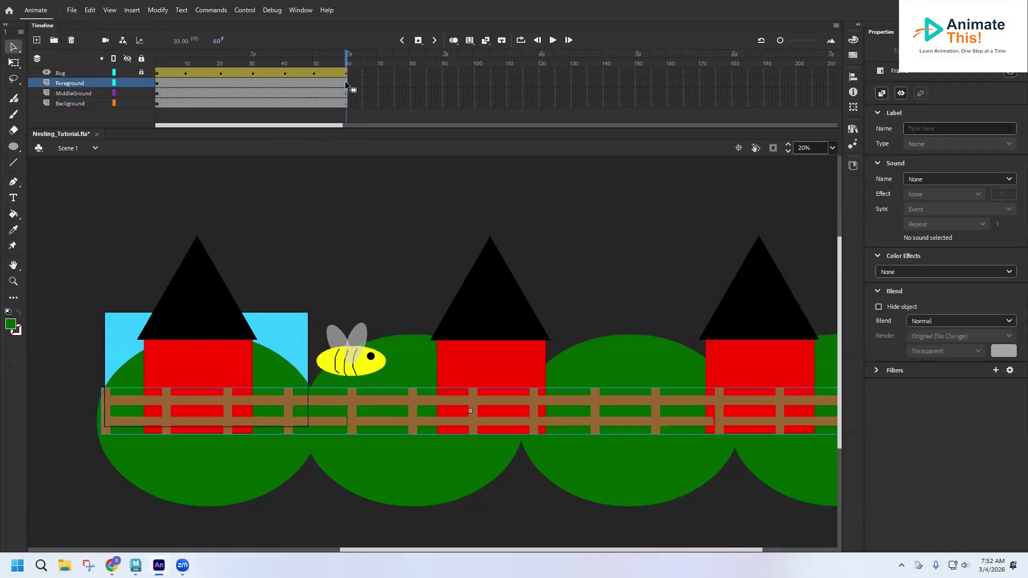
right_click(345, 83)
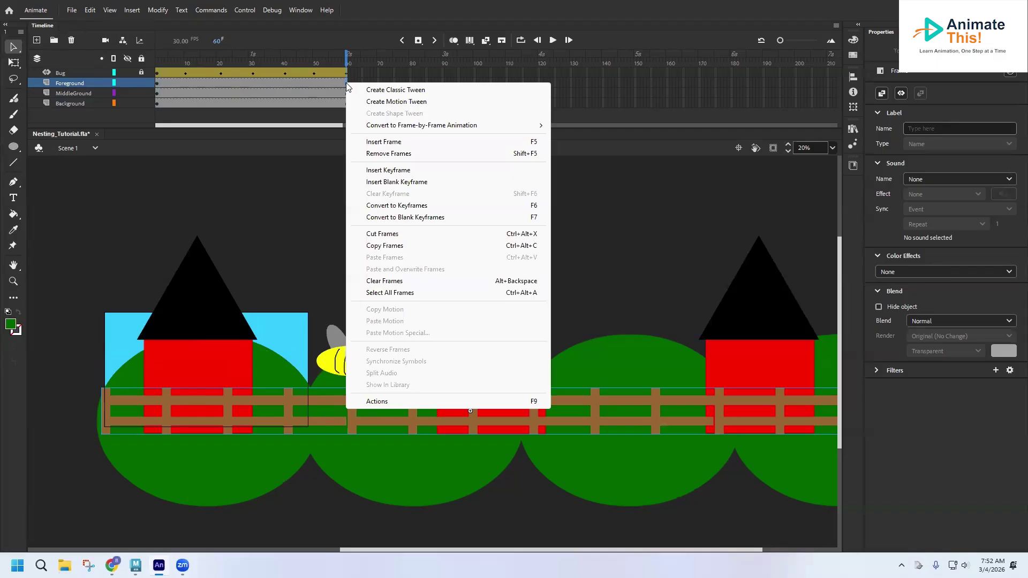
click(389, 171)
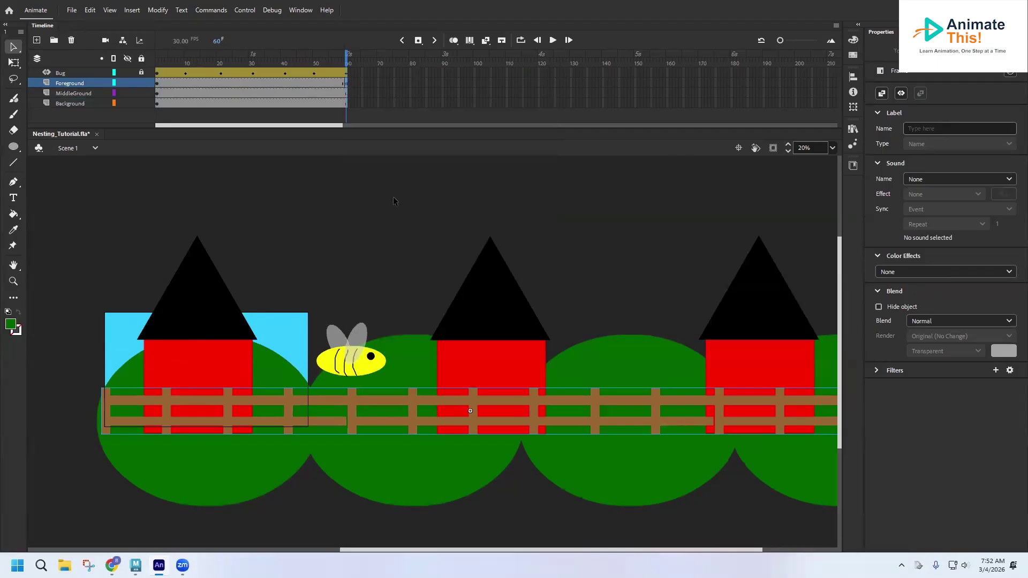
Move the fence left to about X -1508 at frame 60 and create a classic tween on the Foreground layer.
drag(528, 407, 30, 410)
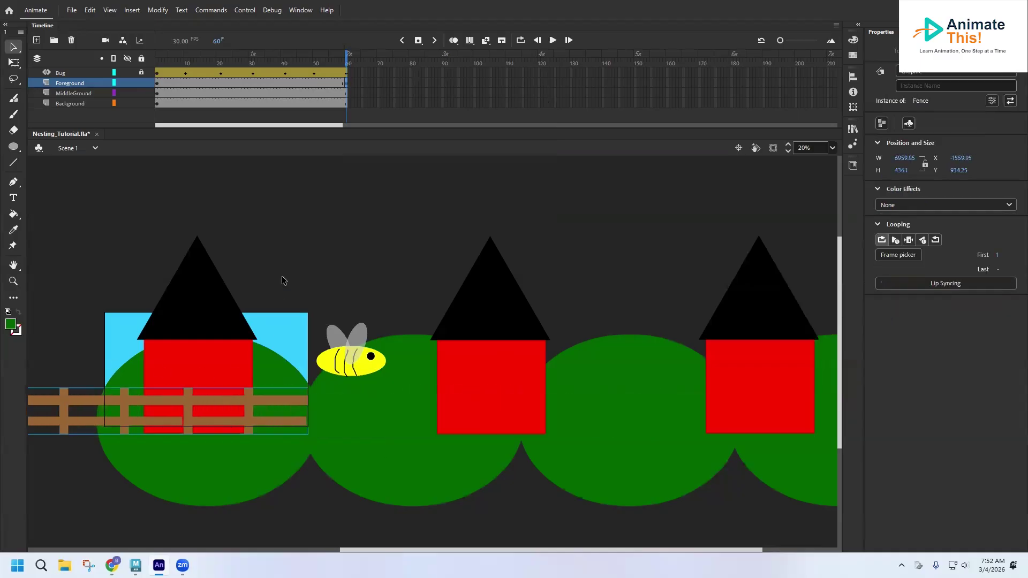
drag(255, 397, 258, 397)
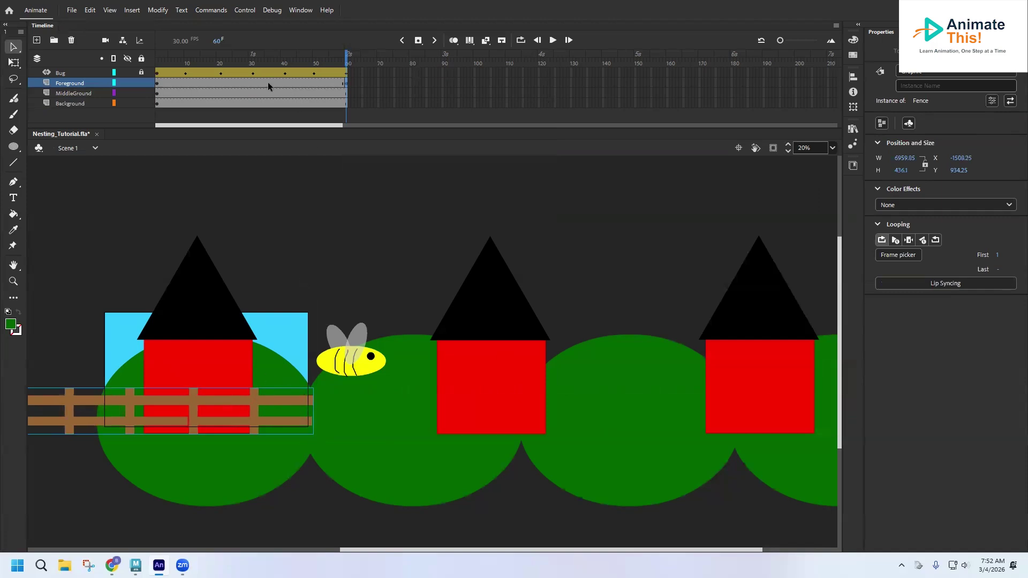
right_click(238, 84)
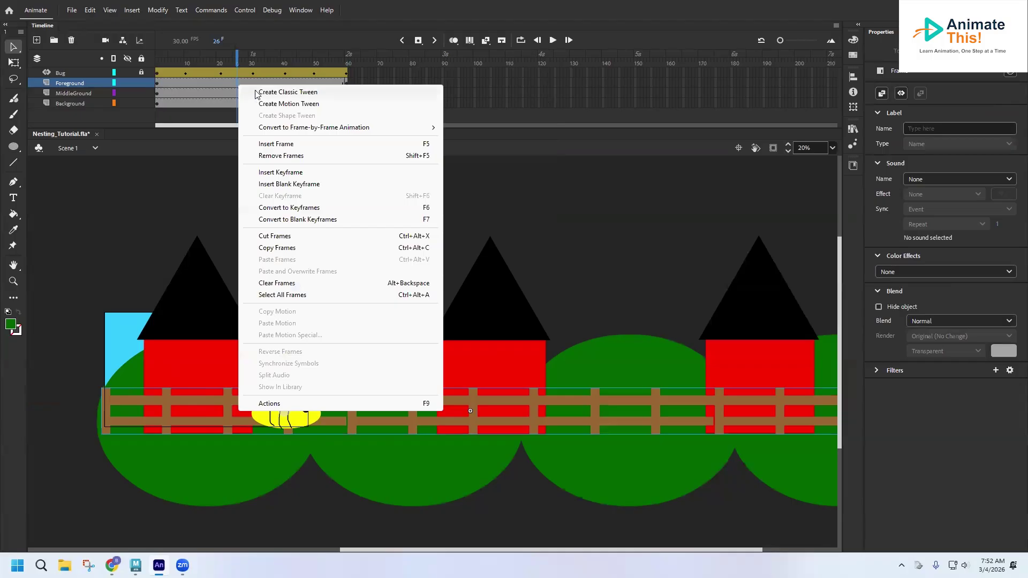
click(279, 92)
drag(237, 54, 118, 93)
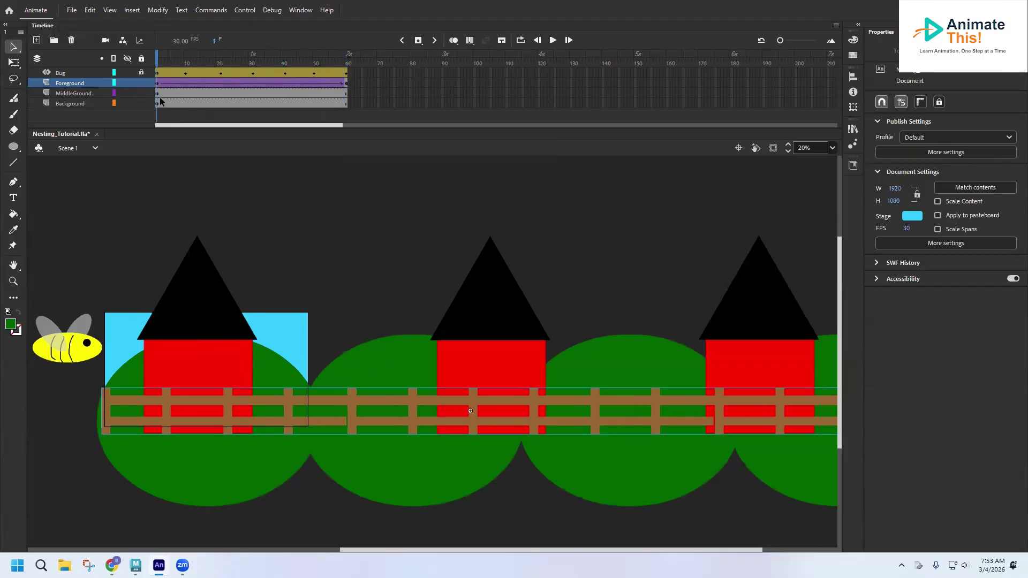
Insert a keyframe at frame 60 of the MiddleGround layer.
drag(339, 62, 347, 60)
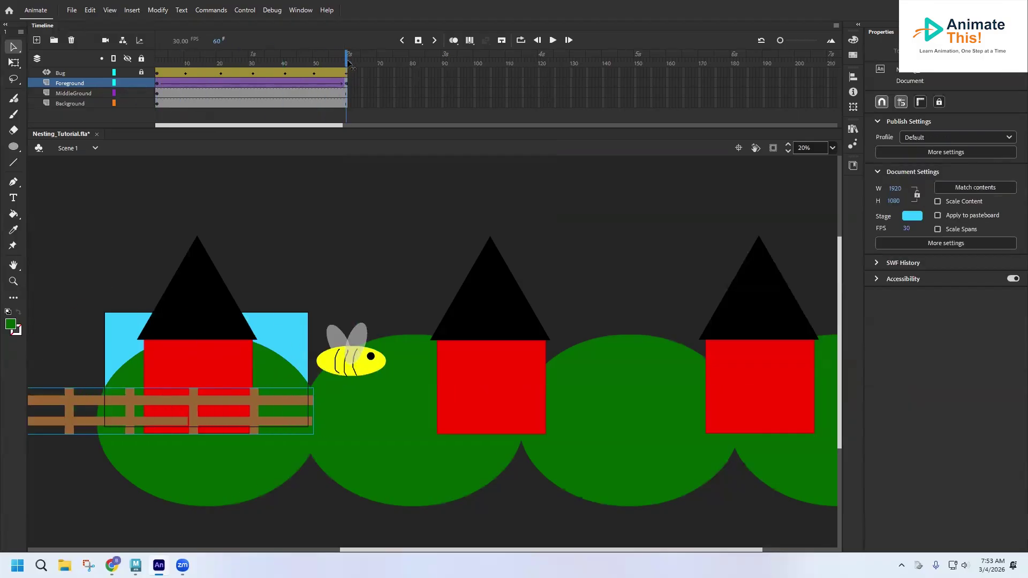
click(345, 93)
right_click(346, 93)
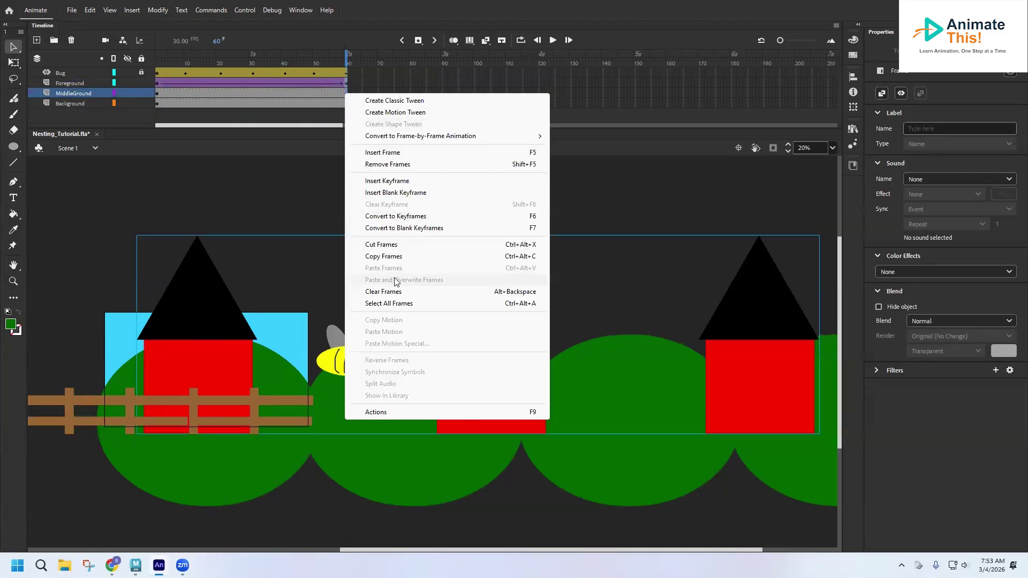
click(405, 182)
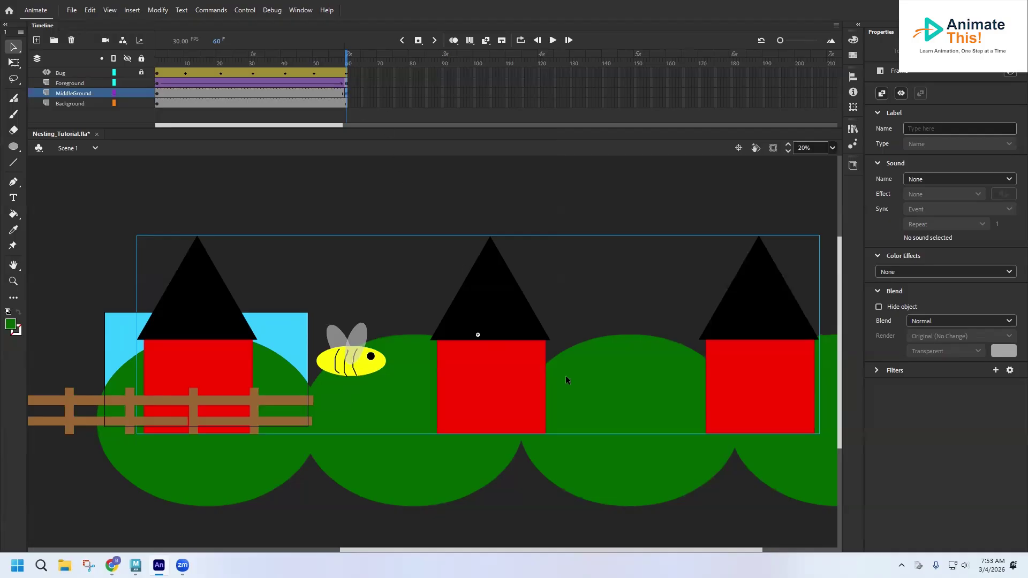
Move the Barns left to about X 1304 at frame 60 and create a classic tween on the MiddleGround layer.
drag(522, 326, 288, 351)
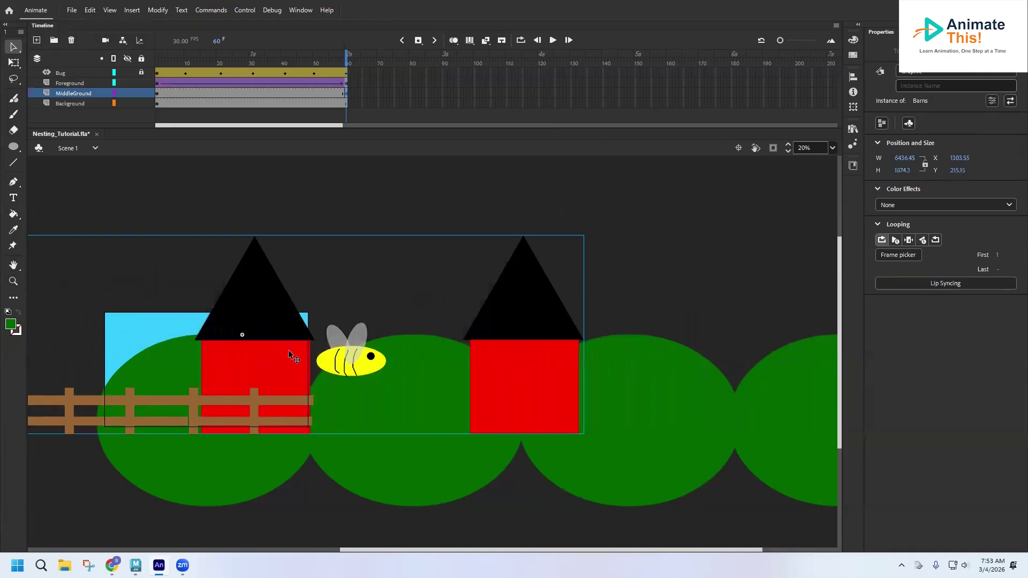
right_click(230, 94)
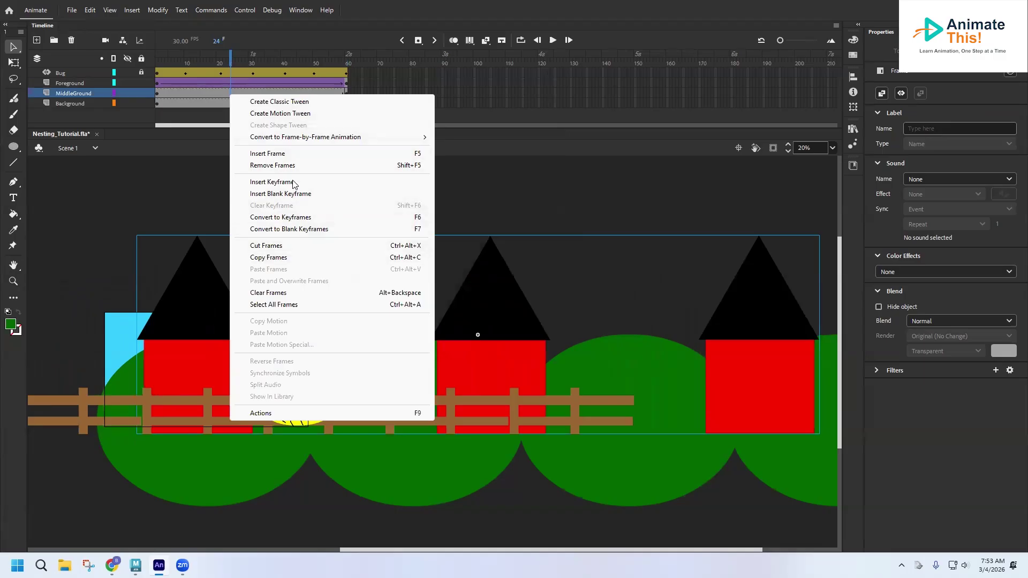
click(283, 101)
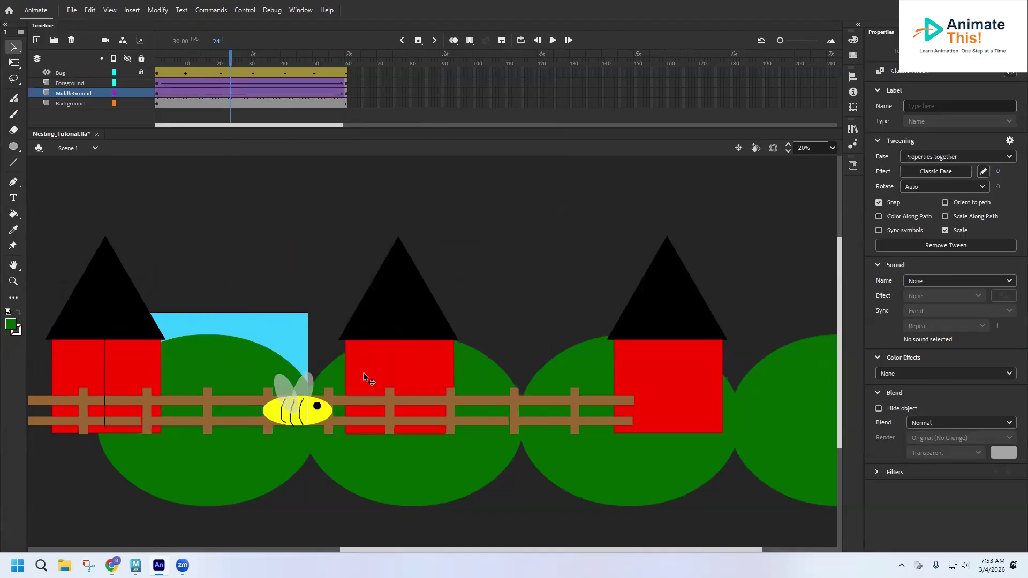
Insert a keyframe at frame 60 of the Background layer.
click(346, 101)
right_click(346, 101)
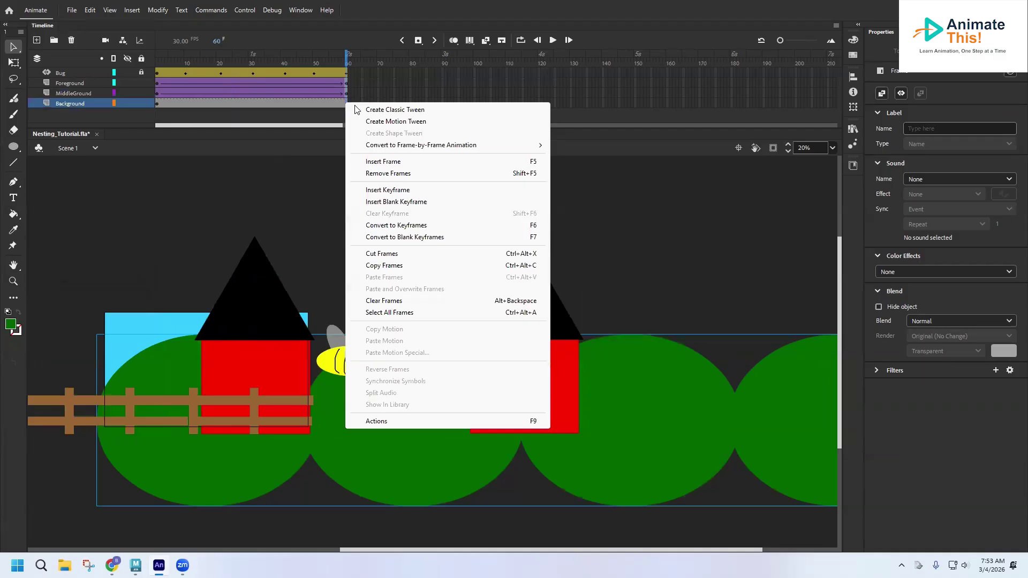
click(395, 193)
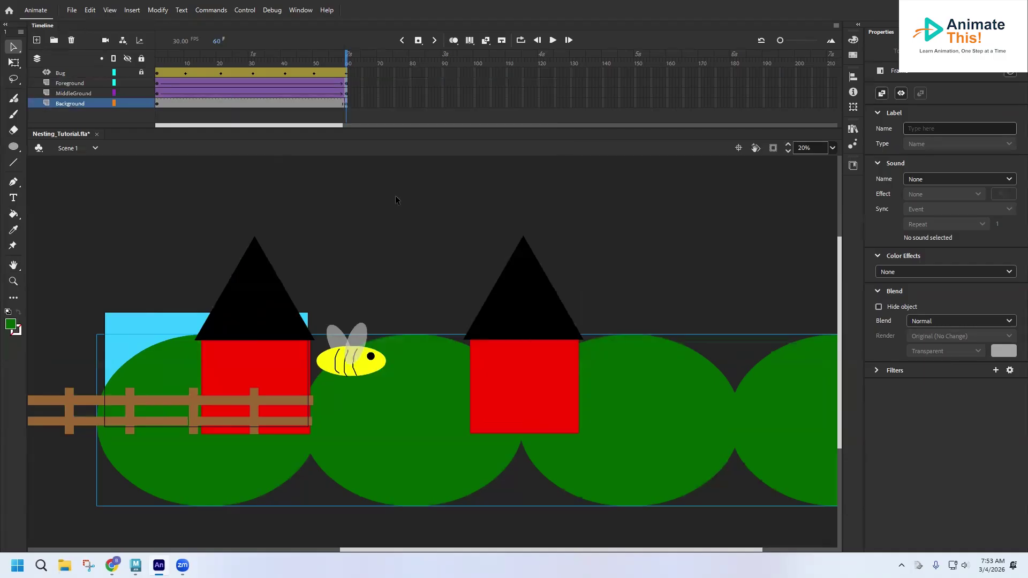
Move the Hills left to about X 2196 at frame 60 and create a classic tween on the Background layer.
drag(651, 450, 461, 454)
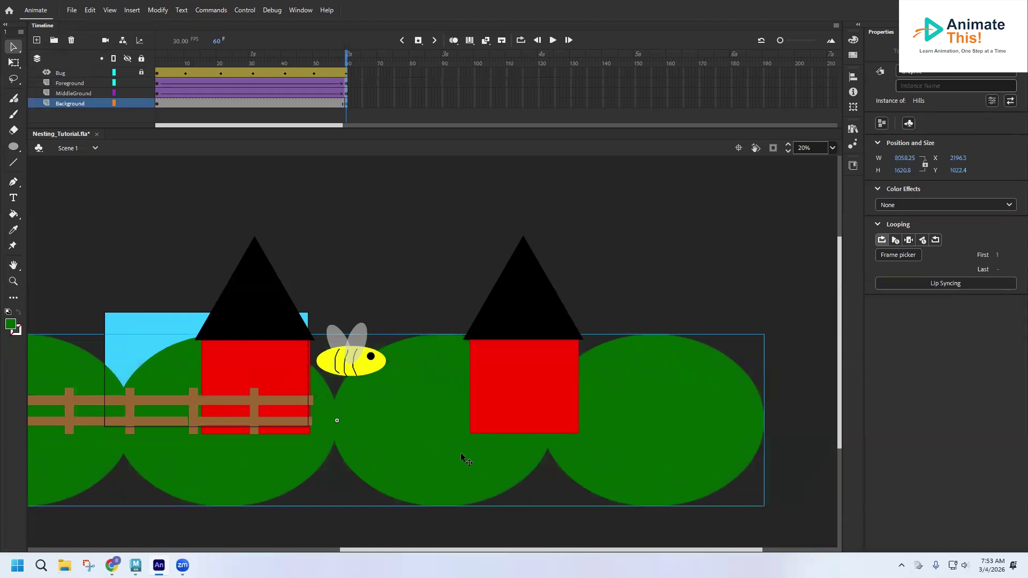
right_click(235, 103)
click(256, 108)
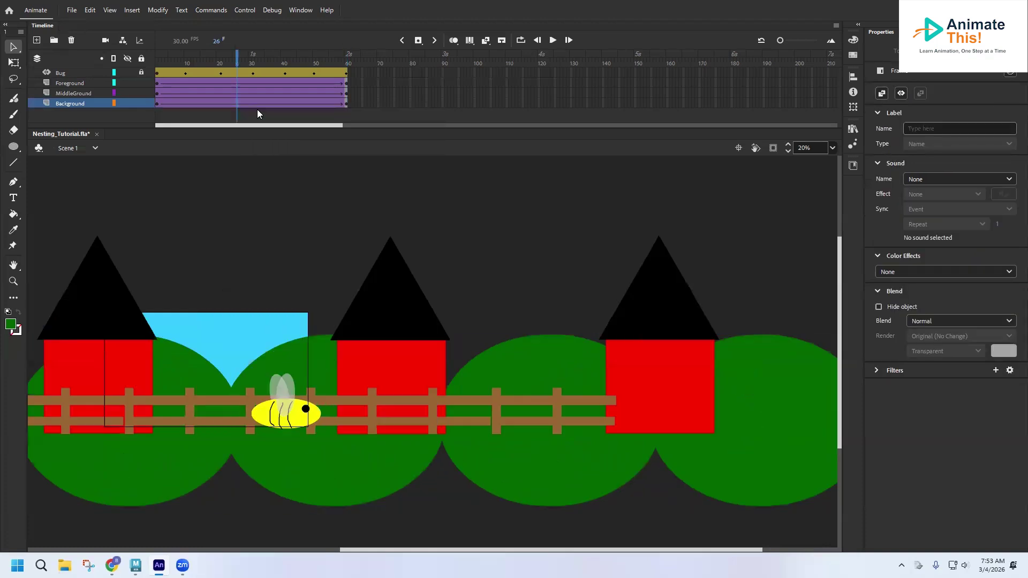
Return to frame 1 and play the animation to check how the three scenery layers move behind the bee.
drag(219, 58, 156, 59)
click(549, 43)
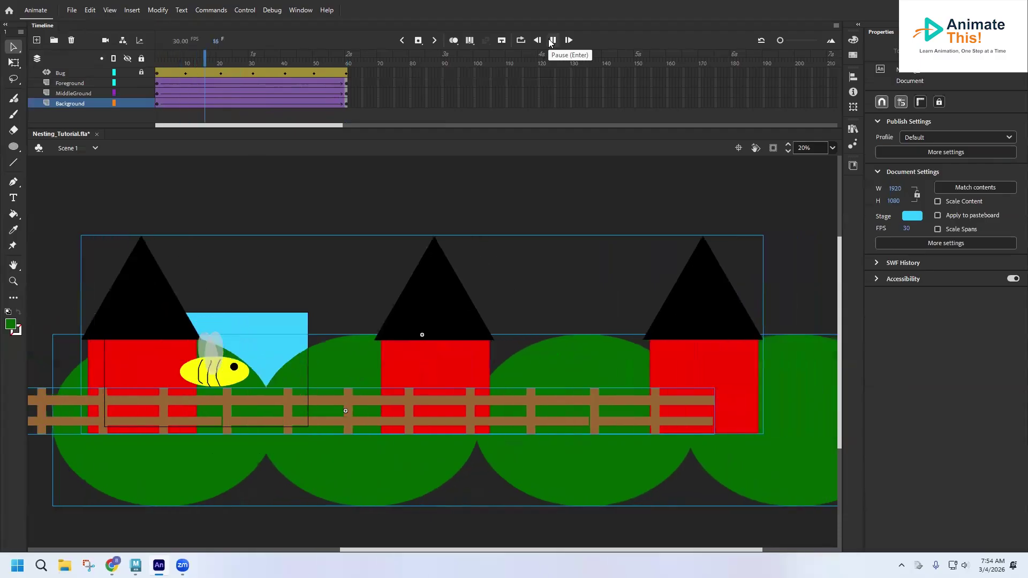
click(550, 44)
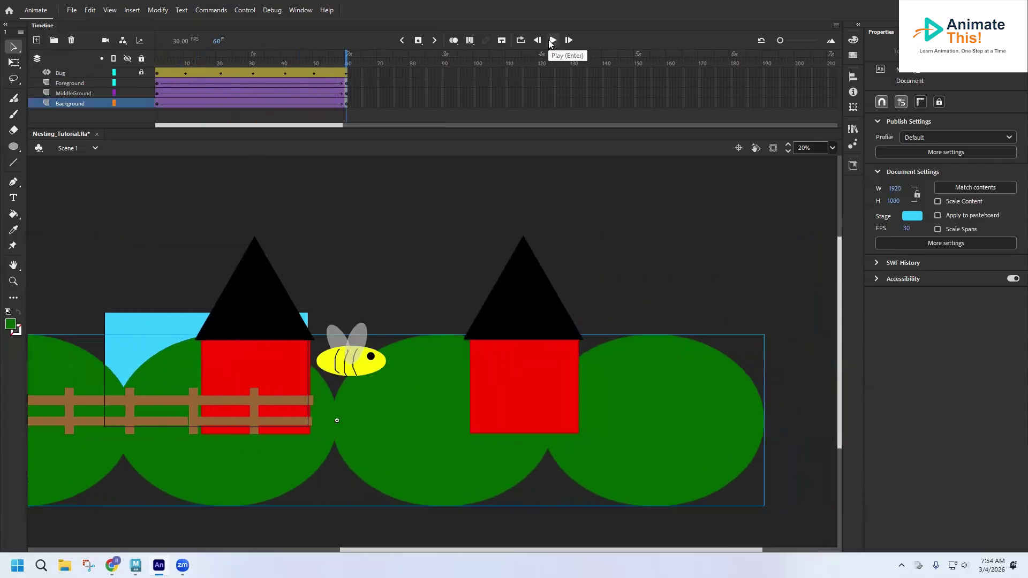
click(552, 41)
click(552, 42)
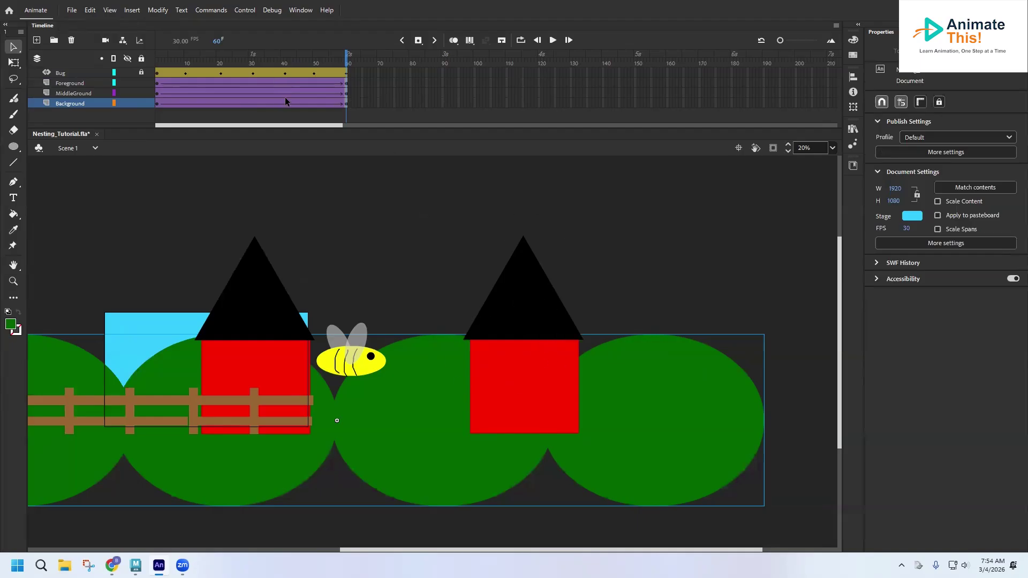
At frame 60, move the Hills right to about X 2853 and the Barns right to about X 1798.
click(345, 105)
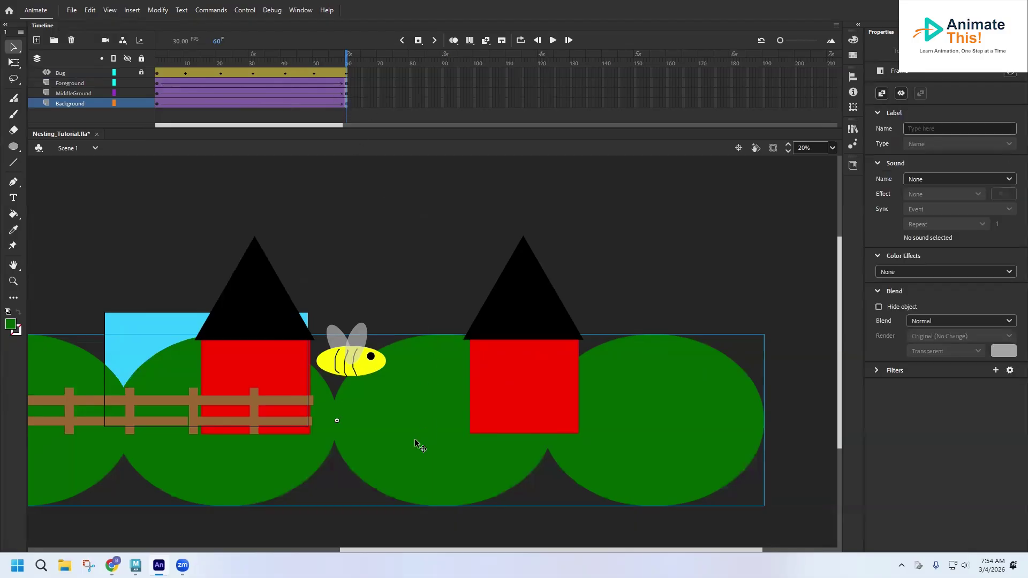
drag(415, 439, 485, 429)
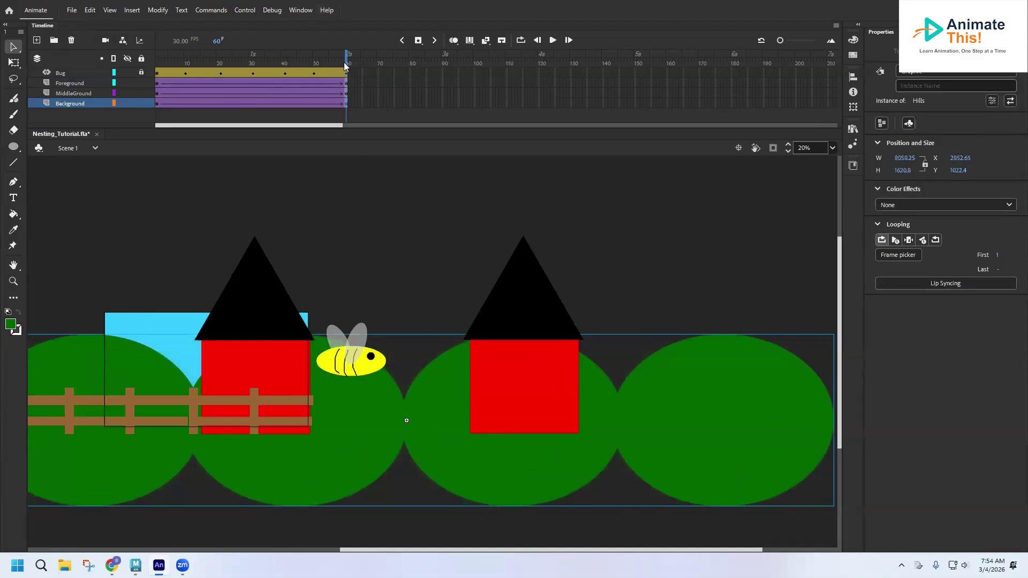
drag(346, 58, 344, 92)
click(346, 93)
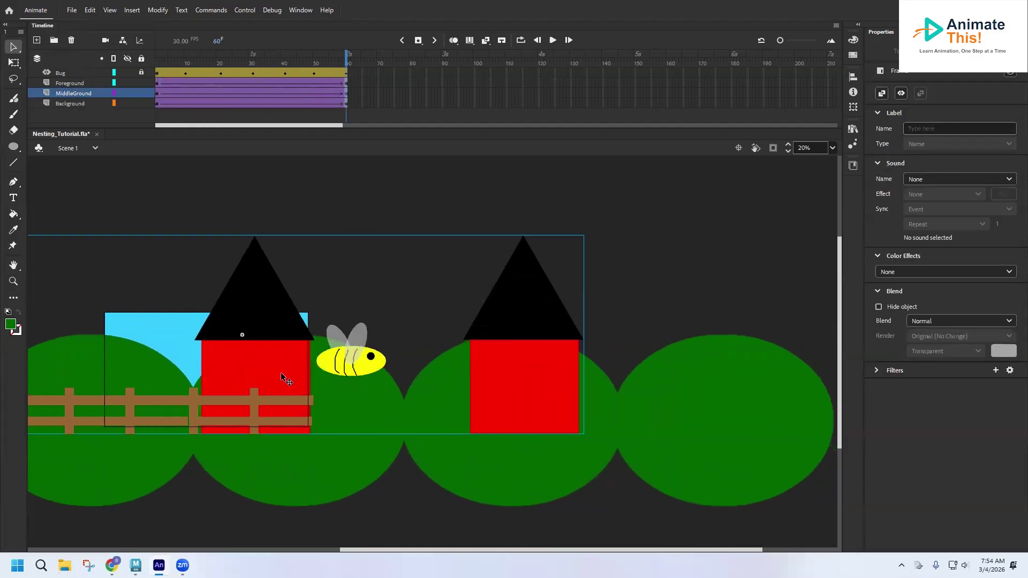
drag(282, 373, 339, 378)
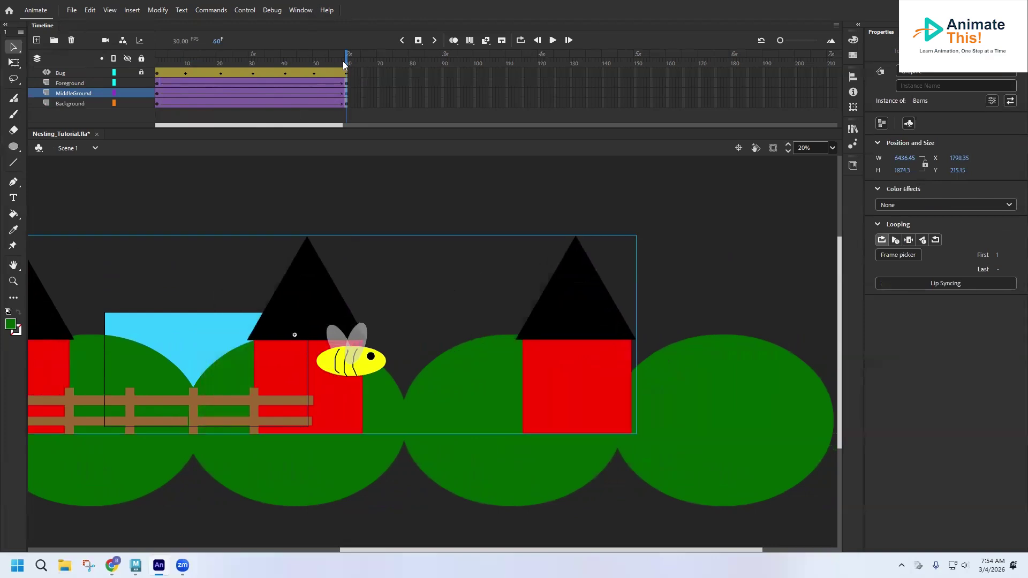
Move the fence right by about one stage width at frame 60, and play the animation from frame 1.
mouse_move(346, 59)
mouse_down()
mouse_move(159, 63)
mouse_move(346, 70)
mouse_up()
click(194, 423)
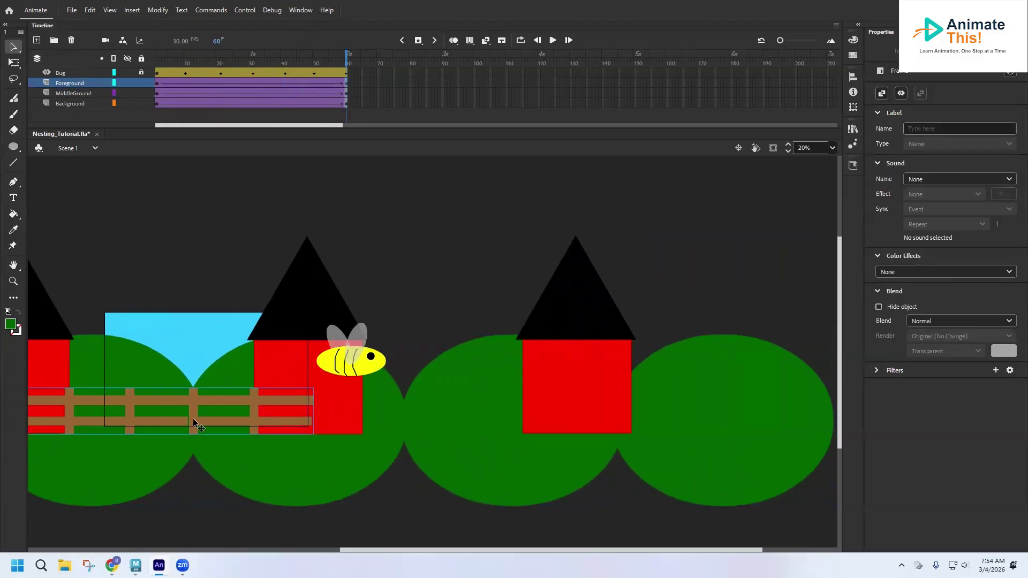
drag(192, 413, 385, 410)
drag(346, 62, 122, 55)
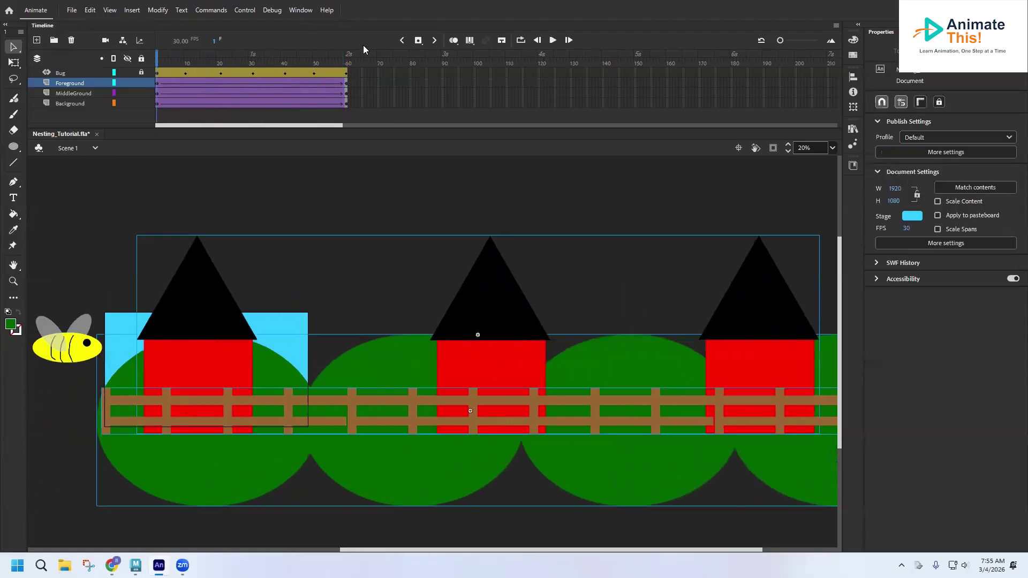
click(553, 41)
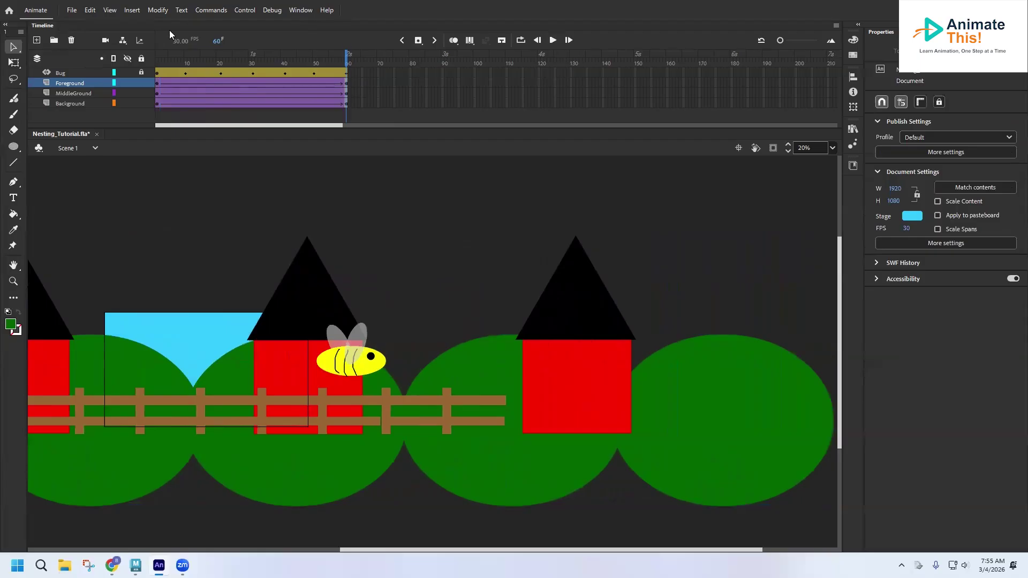
Save the document under the new name Parallax_Tutorial.fla in the Downloads folder.
click(72, 10)
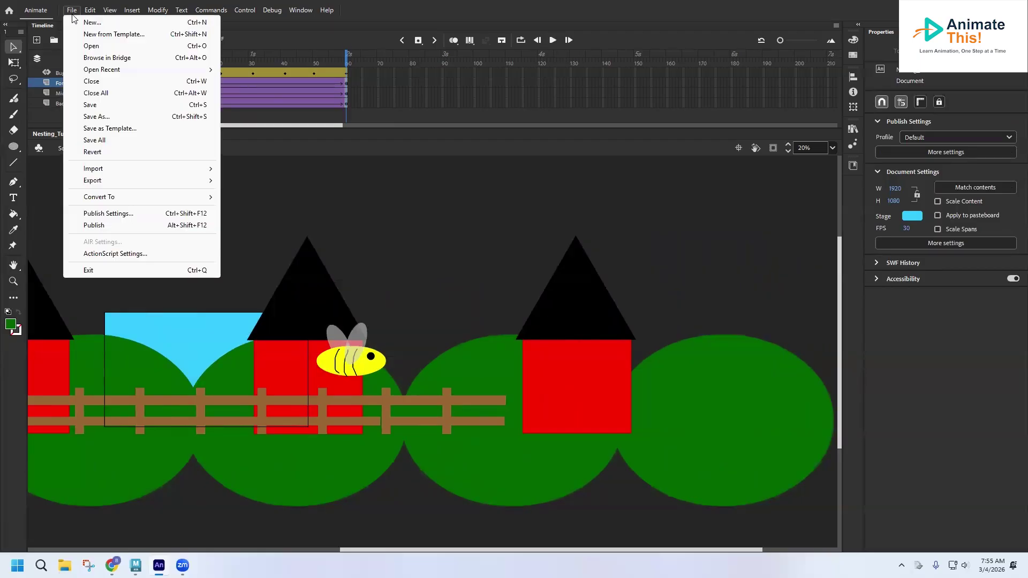
click(97, 117)
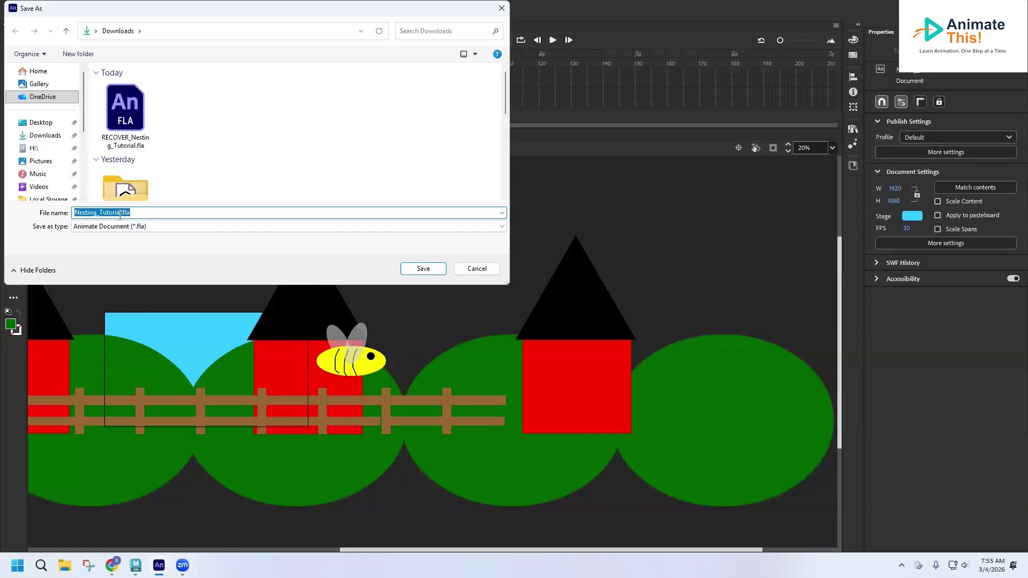
click(123, 214)
double_click(96, 213)
text(Parallax)
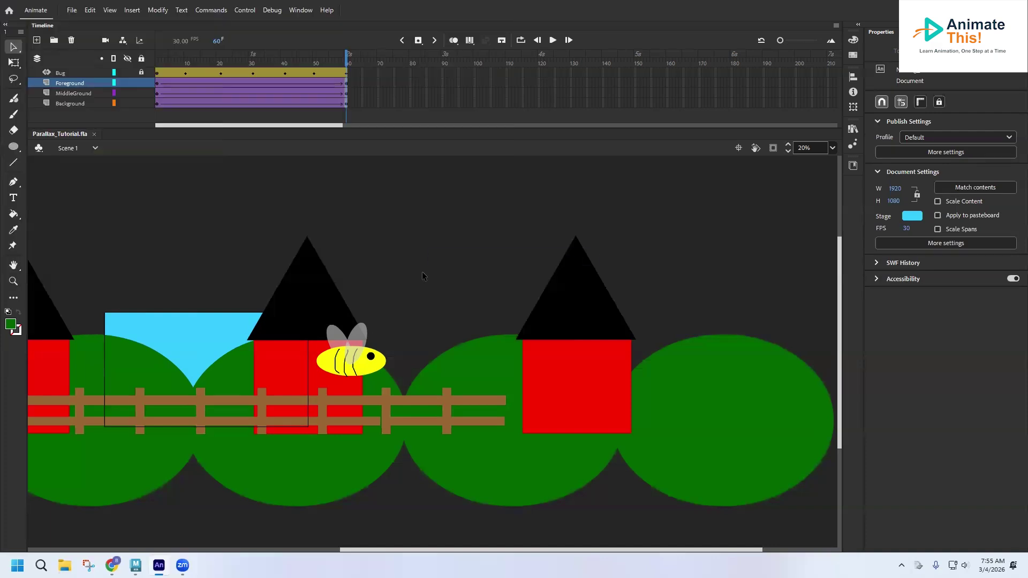
Export the animation as an SWF movie named Parallax_Tutorial to the Downloads folder.
click(72, 10)
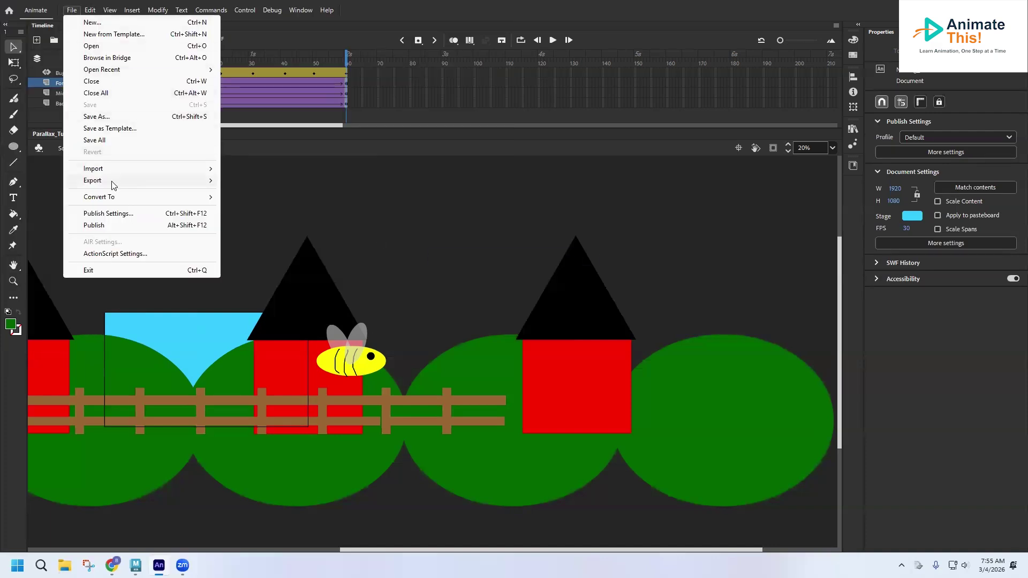
mouse_move(126, 181)
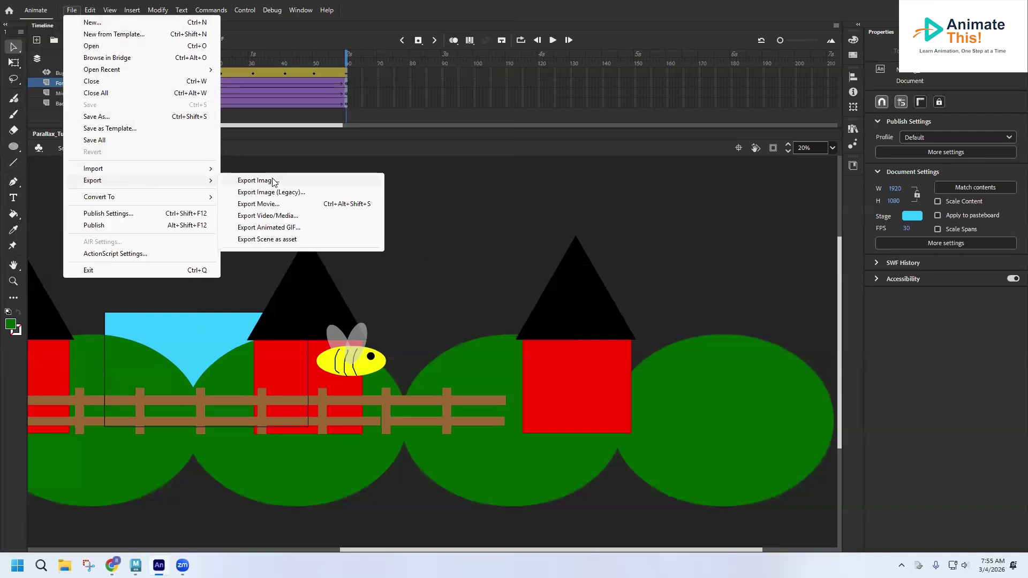
click(263, 204)
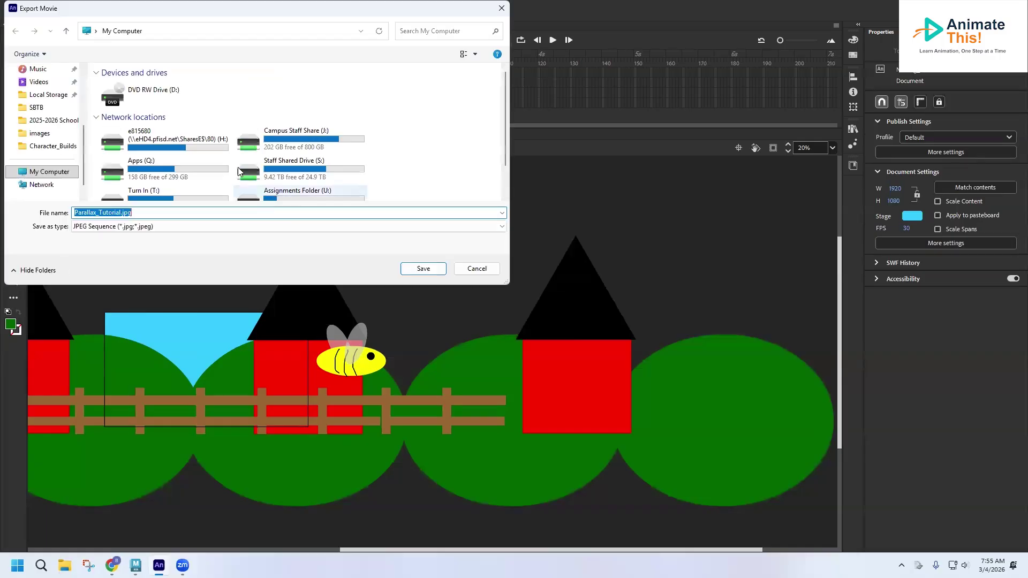
click(161, 227)
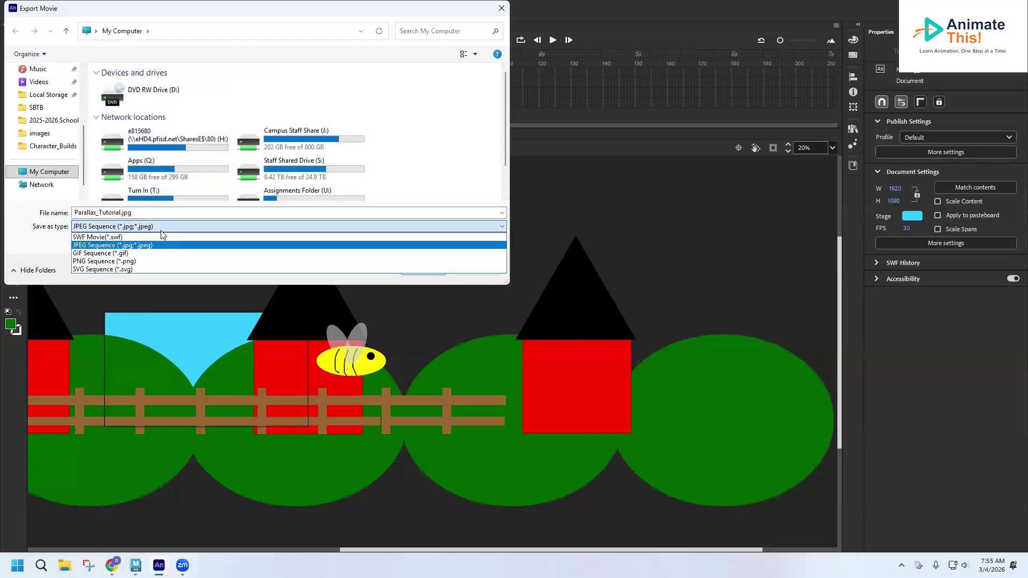
click(104, 239)
scroll(52, 133, up, 4)
click(52, 135)
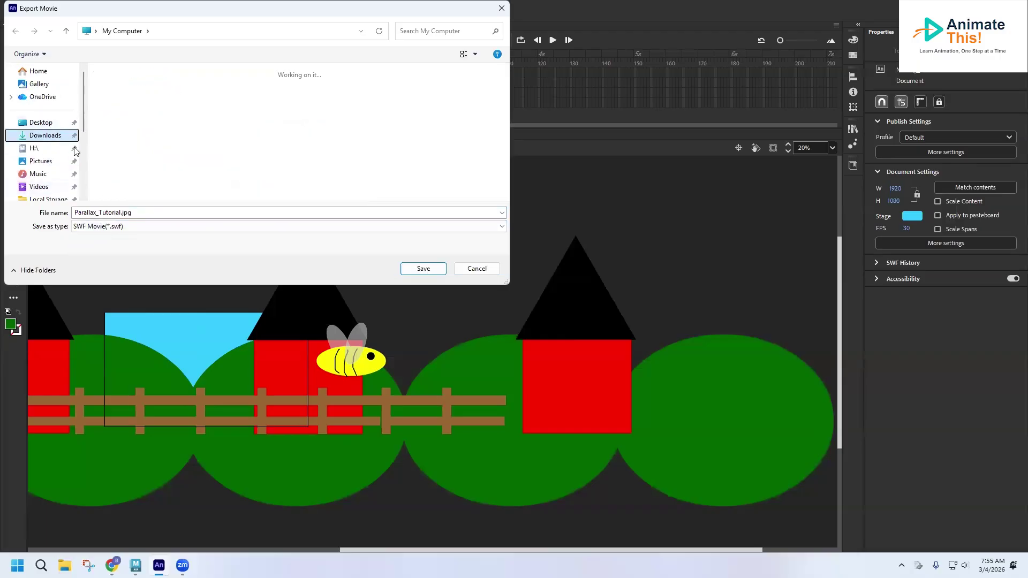
click(423, 268)
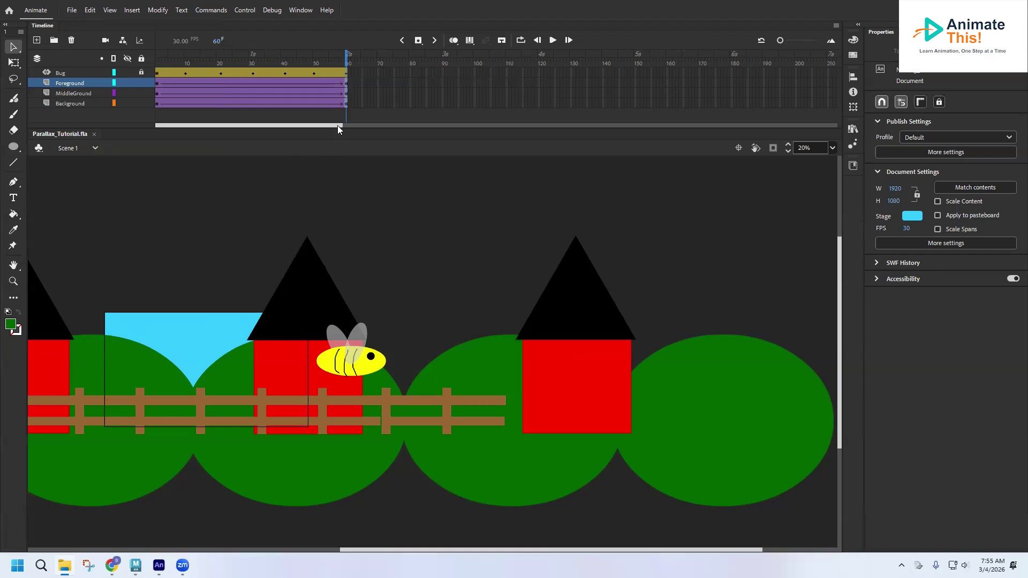
Export frames 1 to 60 of Scene 1 as an H.264 video to Downloads, starting the Adobe Media Encoder render queue immediately.
click(73, 10)
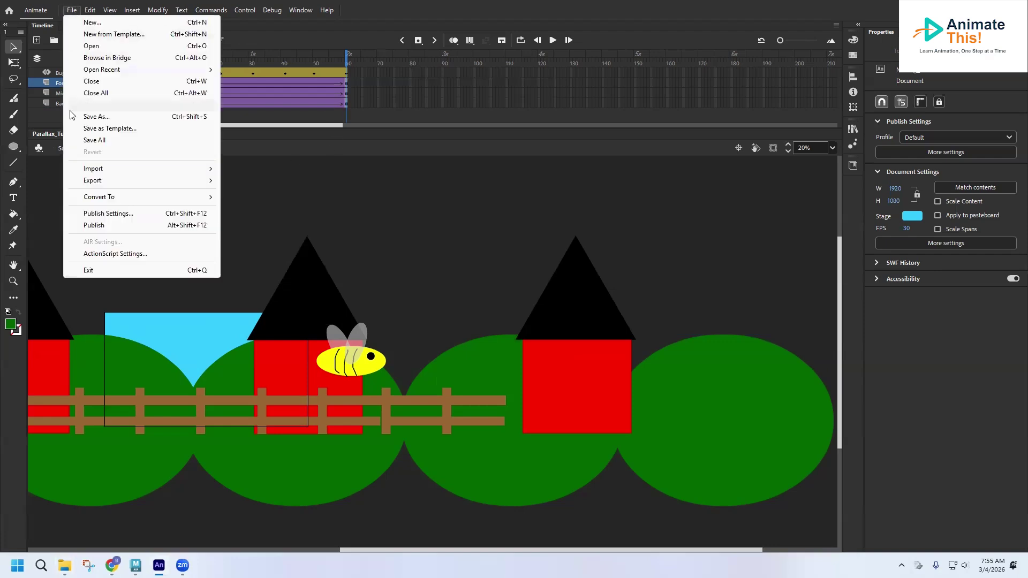
mouse_move(205, 185)
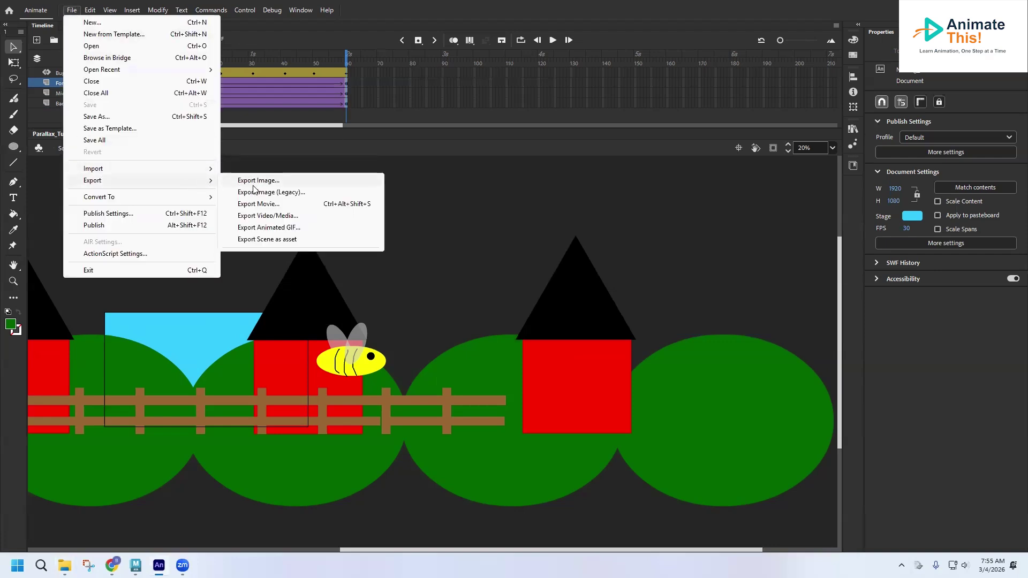
click(274, 219)
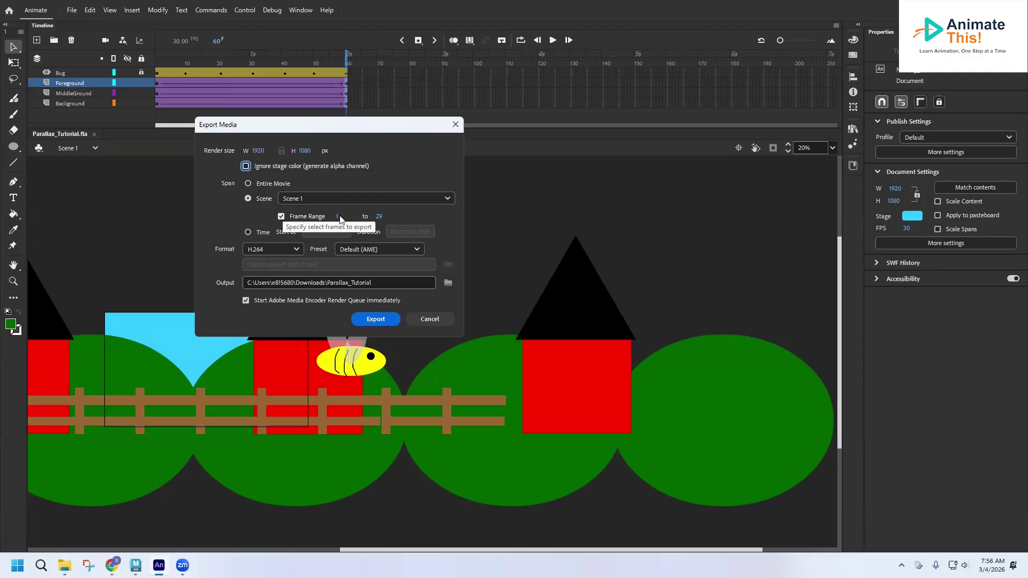
click(379, 216)
text(60)
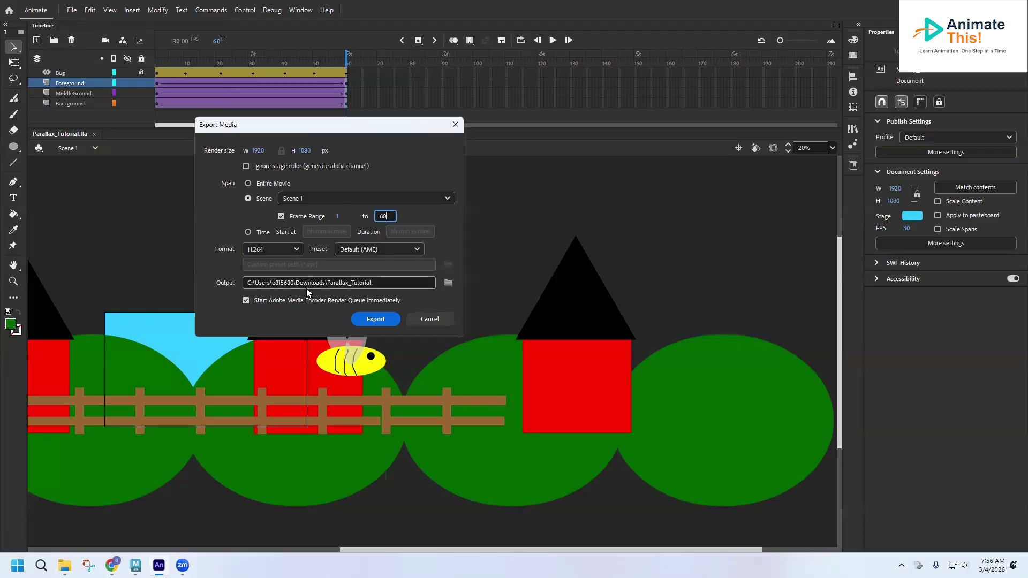
click(372, 321)
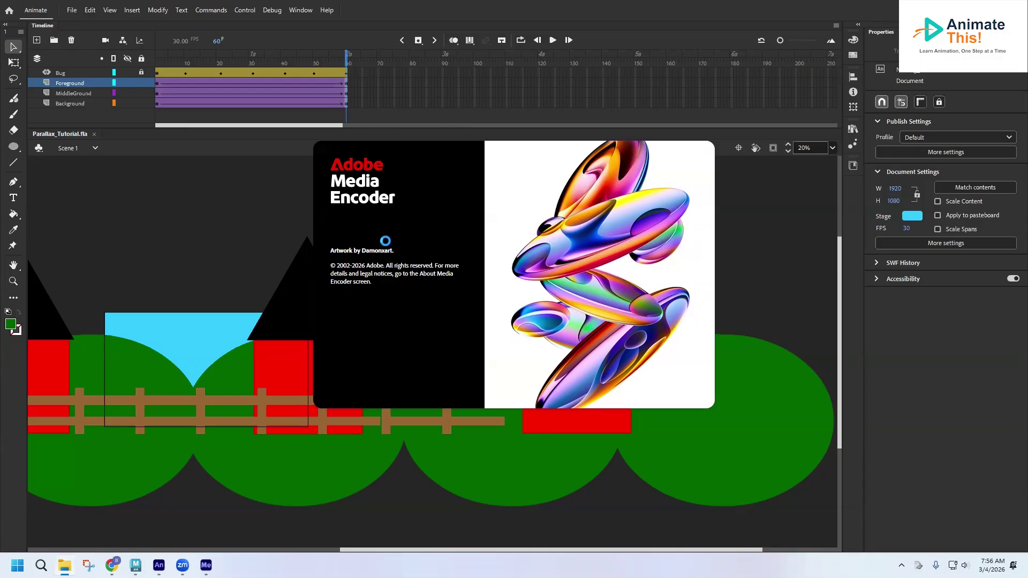
Export the animation as an animated GIF named Parallax_Tutorial.gif to the Downloads folder, and dismiss the video export notice.
click(73, 10)
mouse_move(128, 186)
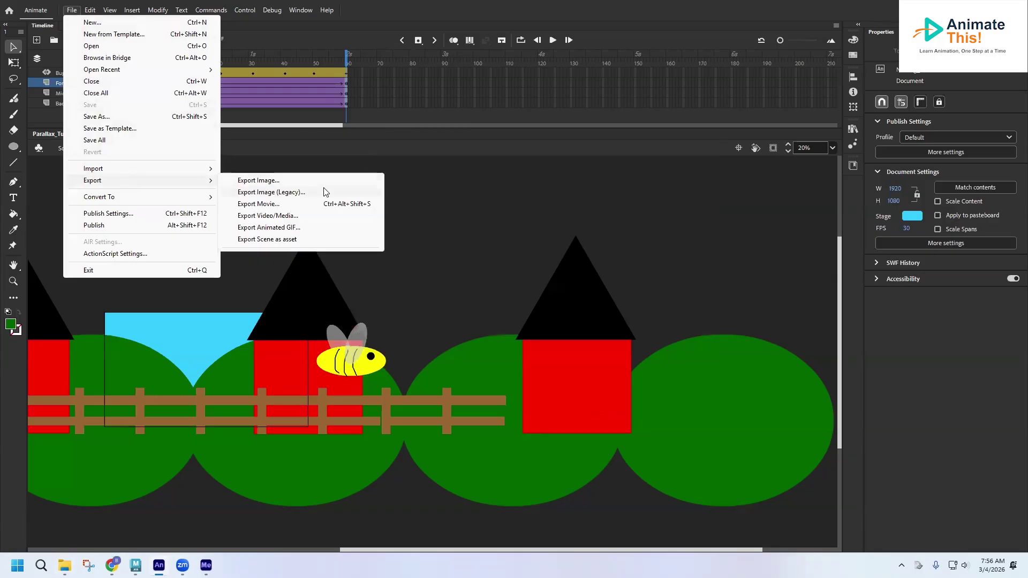
click(262, 228)
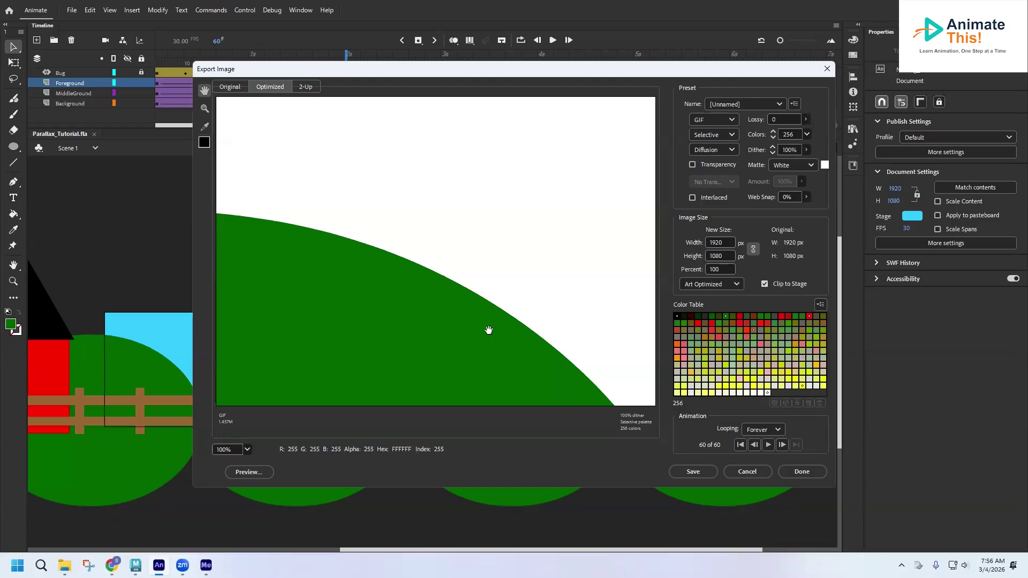
click(684, 472)
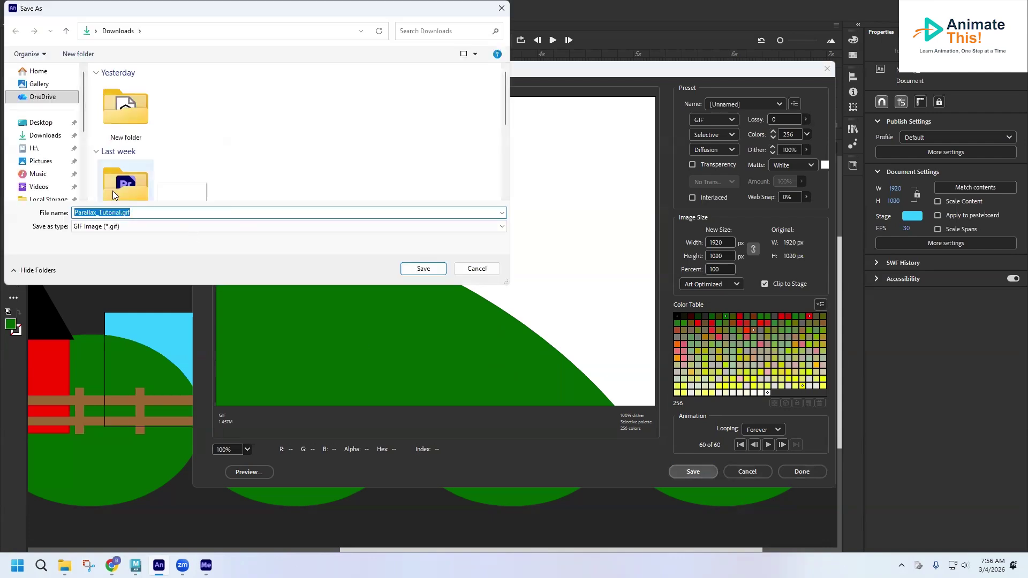
click(431, 269)
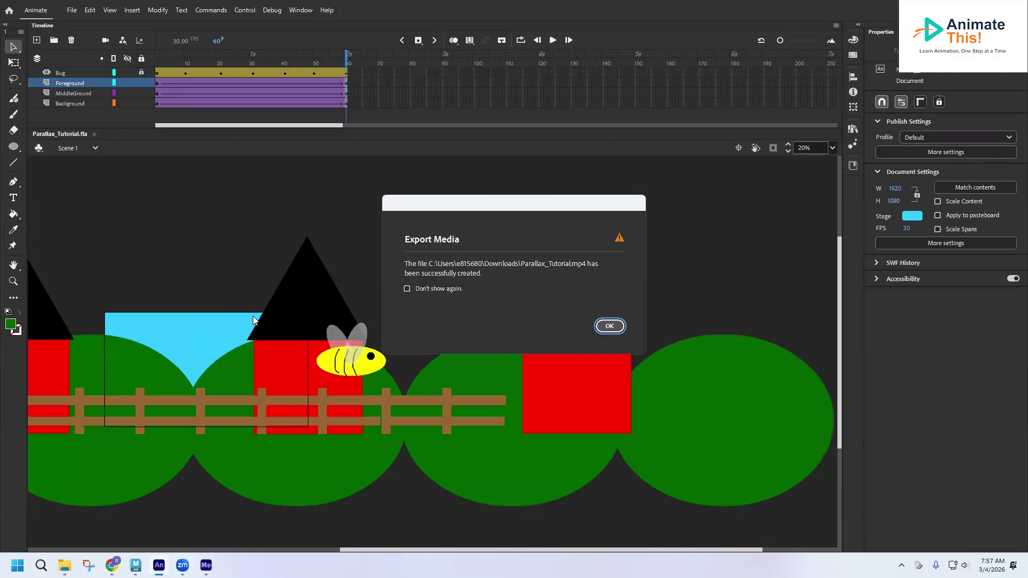
click(611, 326)
Review the exported Parallax_Tutorial GIF in the image viewer and the video in Media Player, closing each one.
key(alt+Tab)
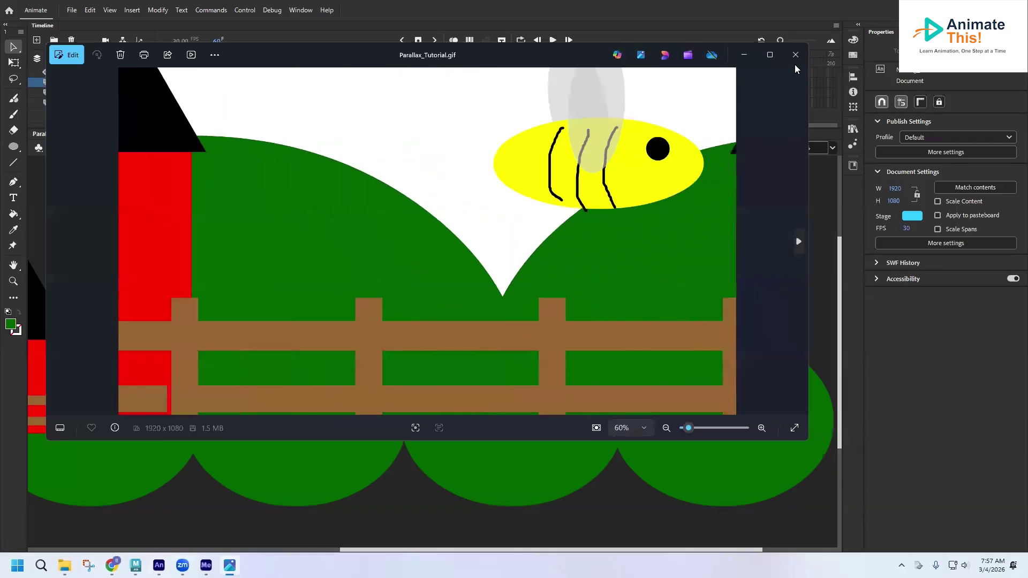
click(795, 55)
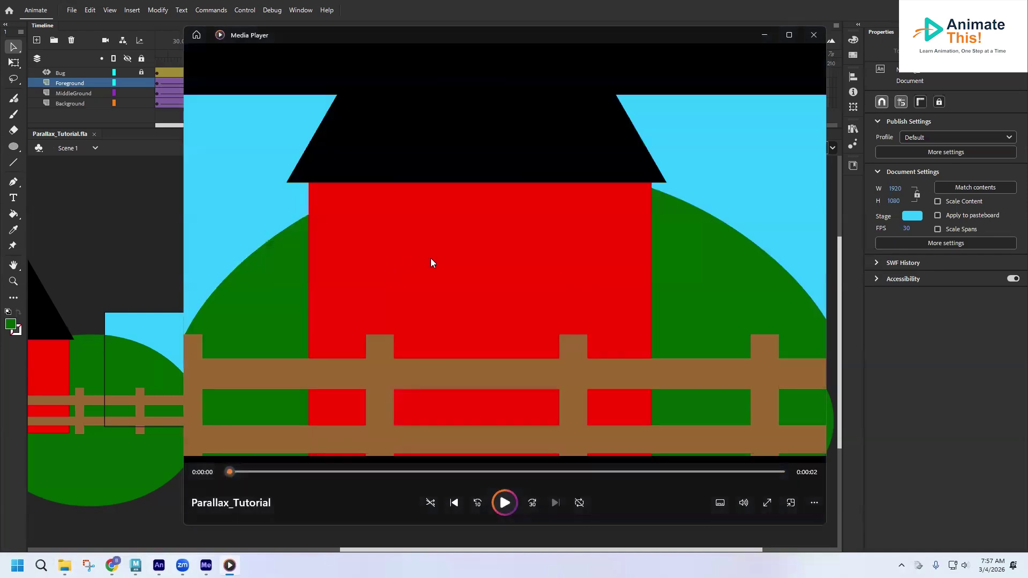
click(815, 37)
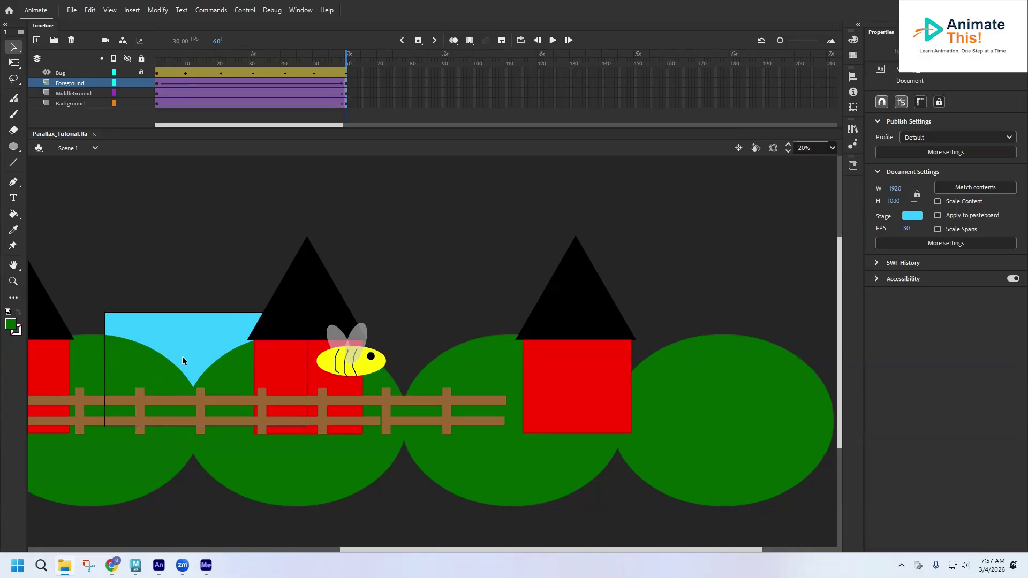
click(71, 10)
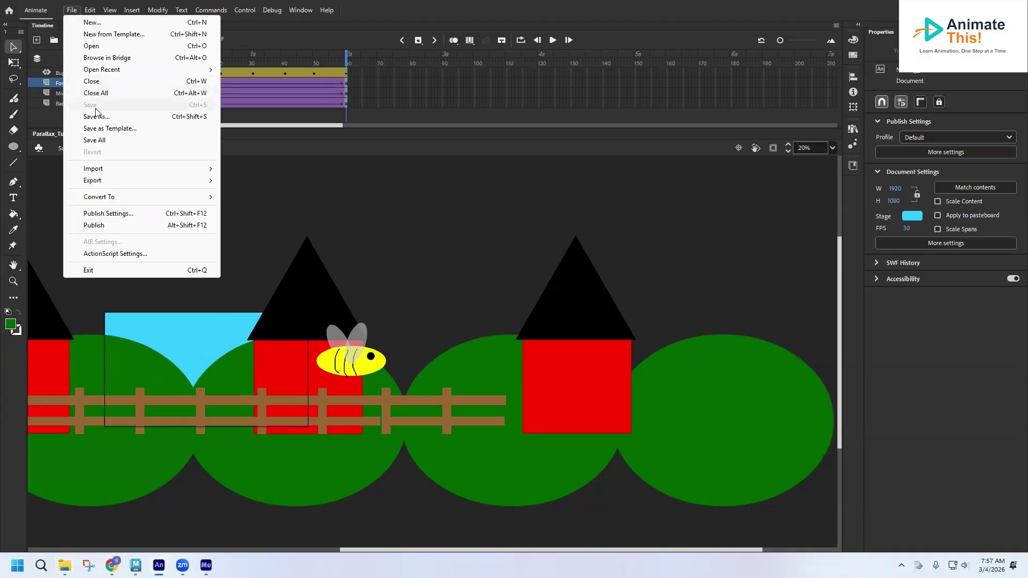
click(535, 196)
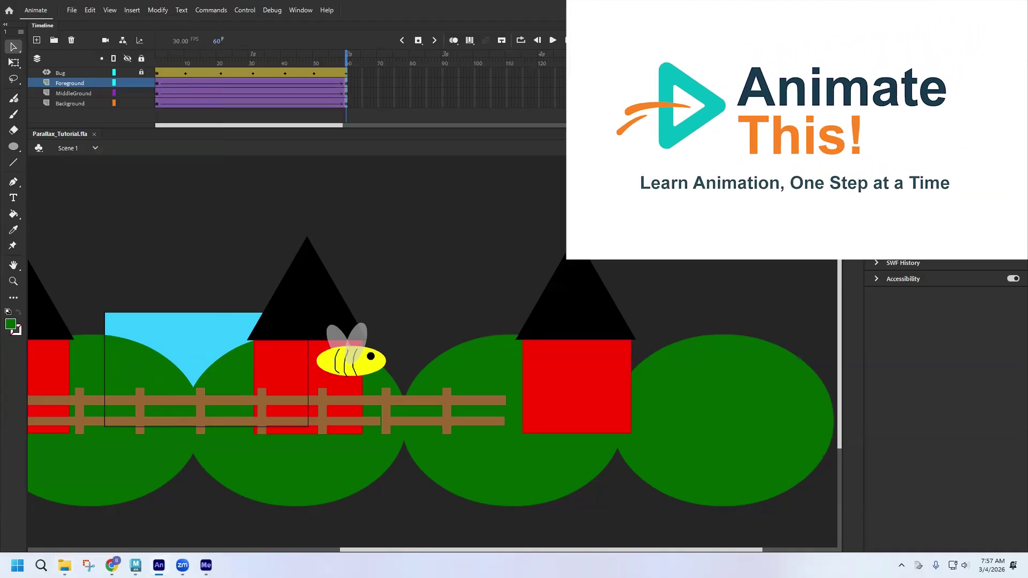